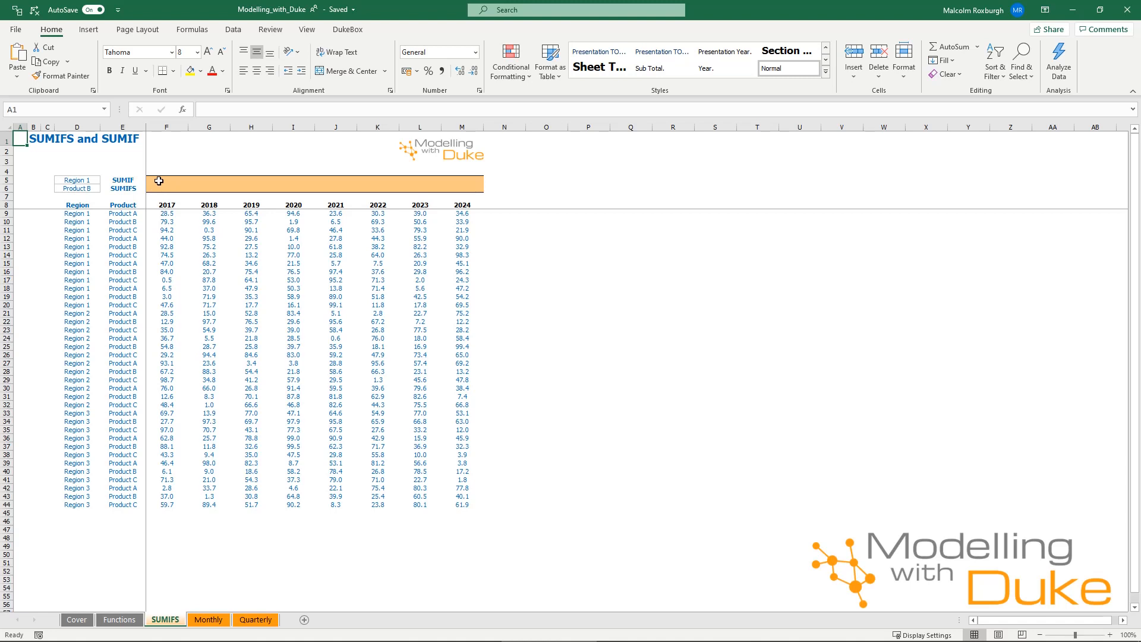
Begin a SUMIF formula across F5:M5 with the range $D$9:$D$44 and the criterion $D$5
left_click(159, 180)
left_click_drag(159, 181, 476, 181)
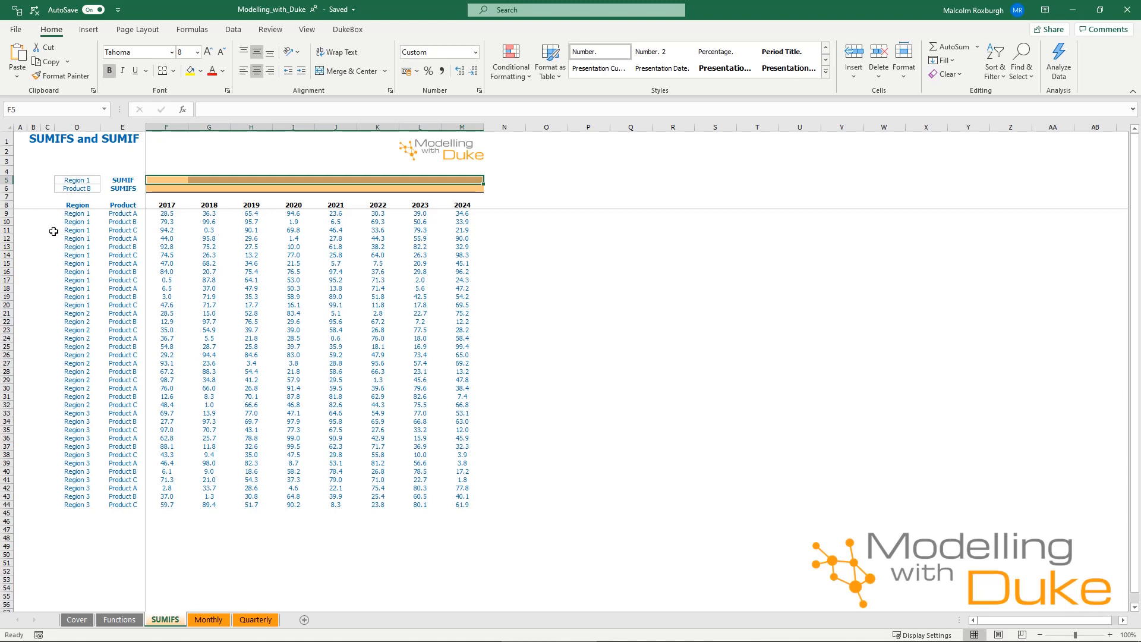
type("=SUMIF(")
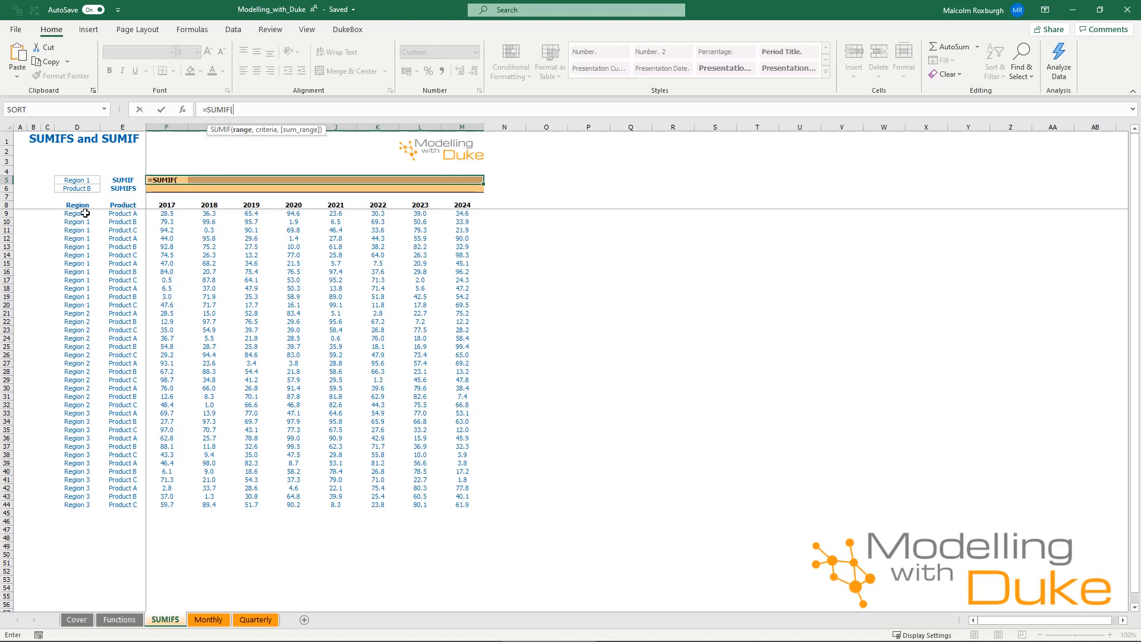
left_click_drag(85, 213, 83, 507)
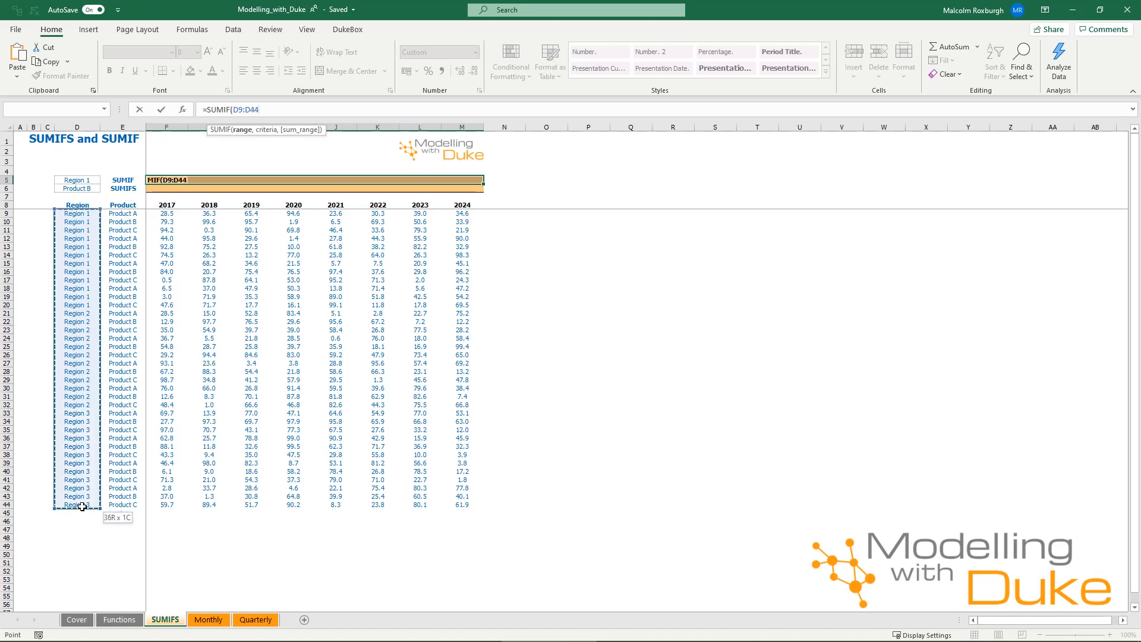
key("F4")
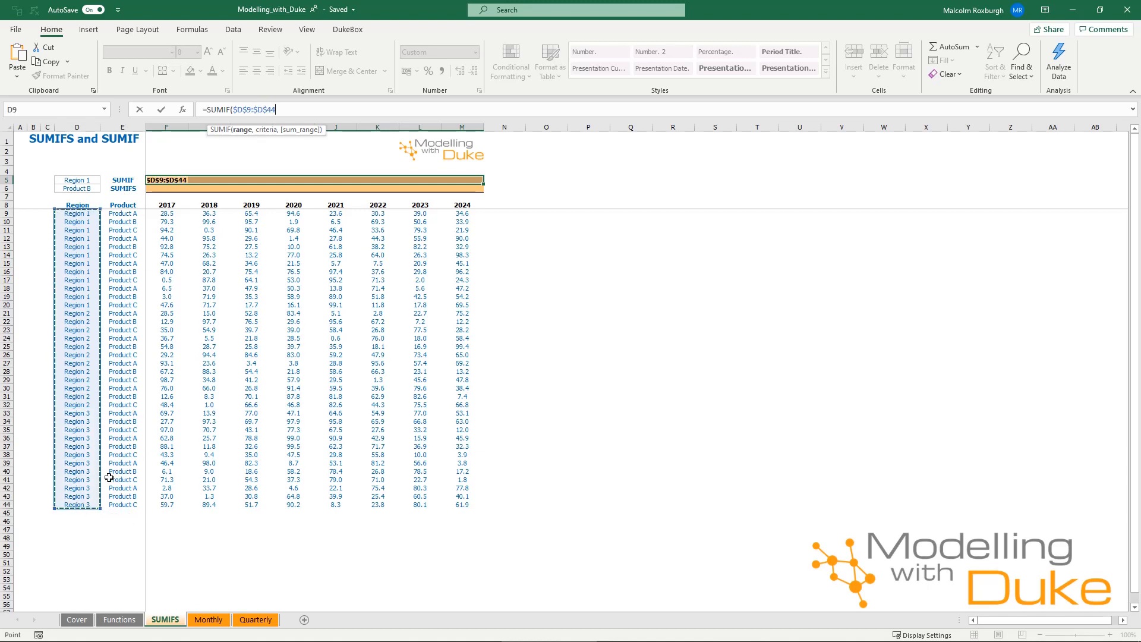
type(",")
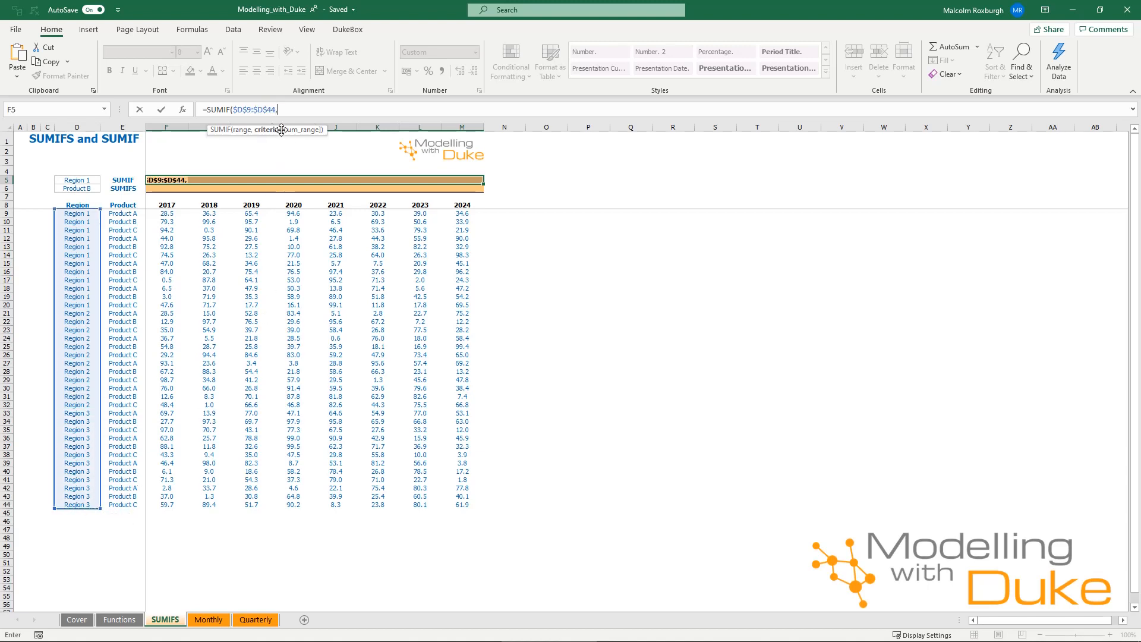
left_click(84, 180)
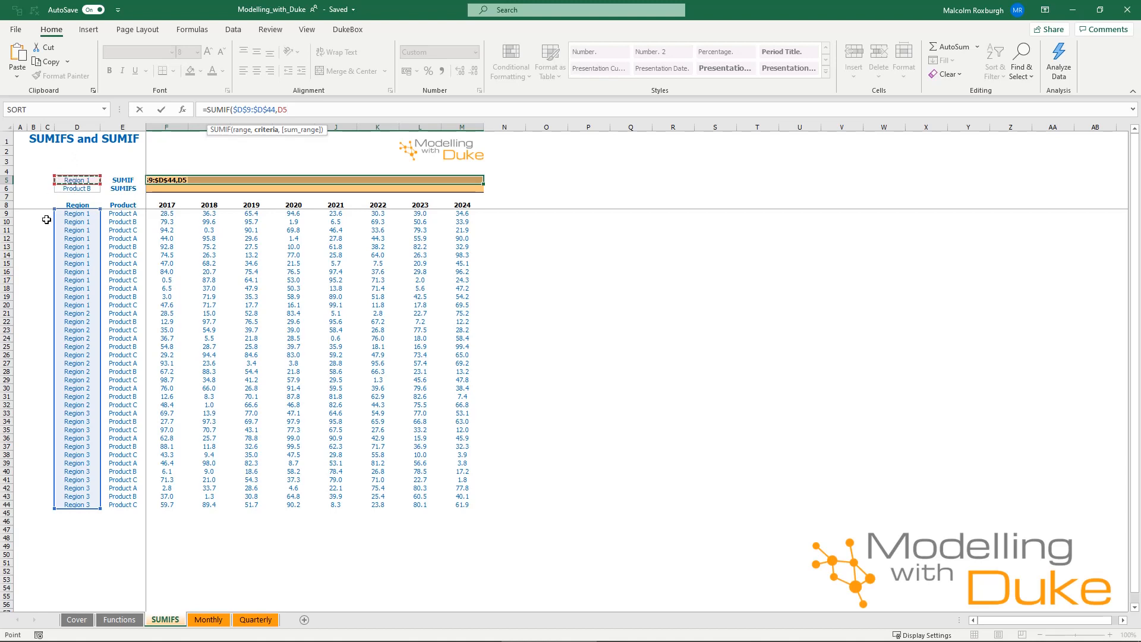
key("F4")
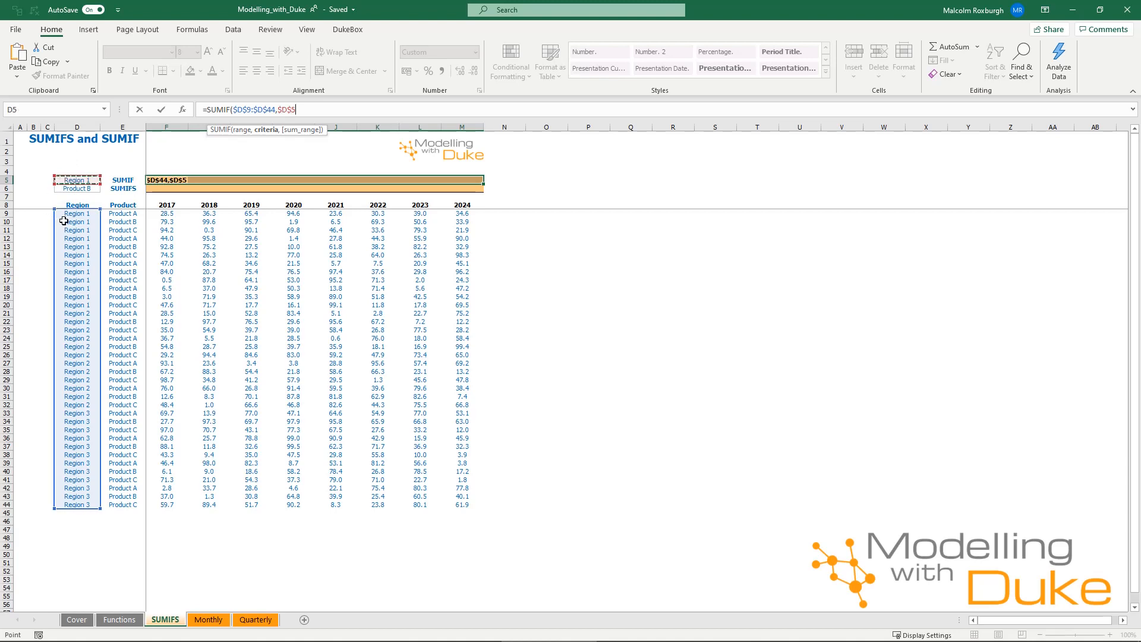
Complete the SUMIF with the sum range F$9:F$44 and enter it in all of F5:M5
type(",")
left_click_drag(171, 211, 156, 503)
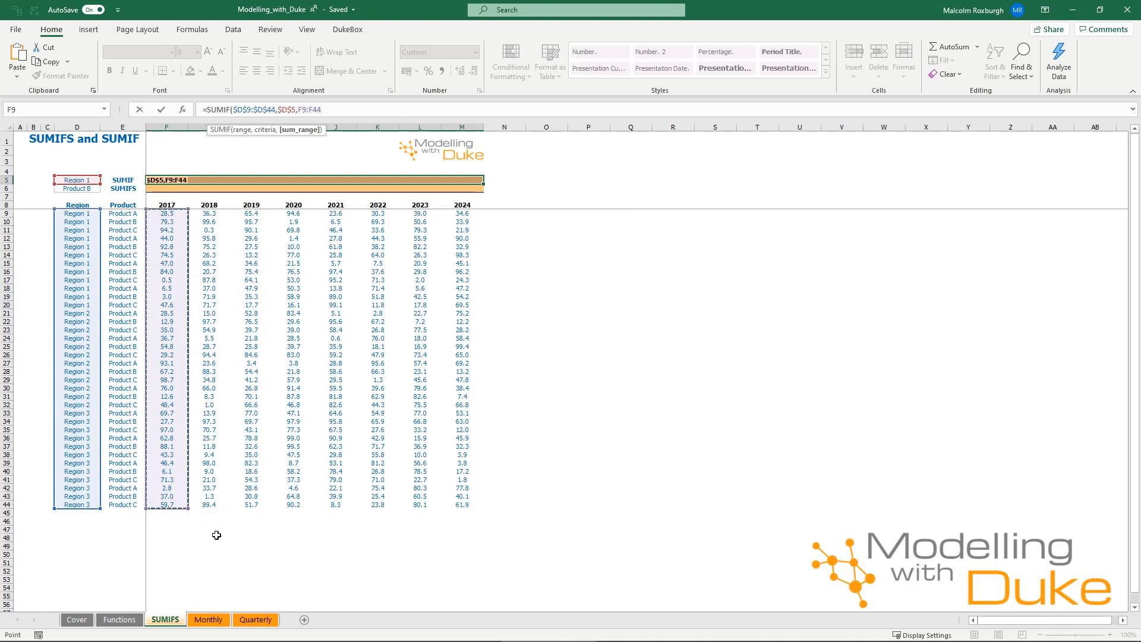
key("F4")
key("F4")
key("ctrl+Return")
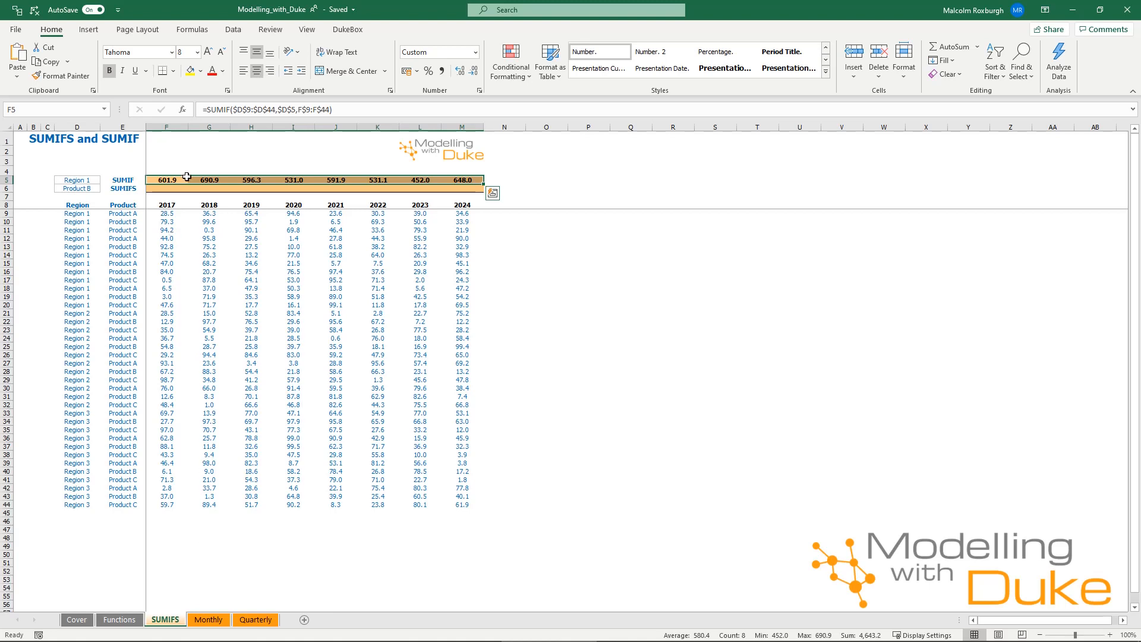
Check the 2017 SUMIF result against the sum of the Region 1 values in F9:F20 and inspect the criterion in D5
left_click(167, 213)
left_click_drag(166, 214, 168, 305)
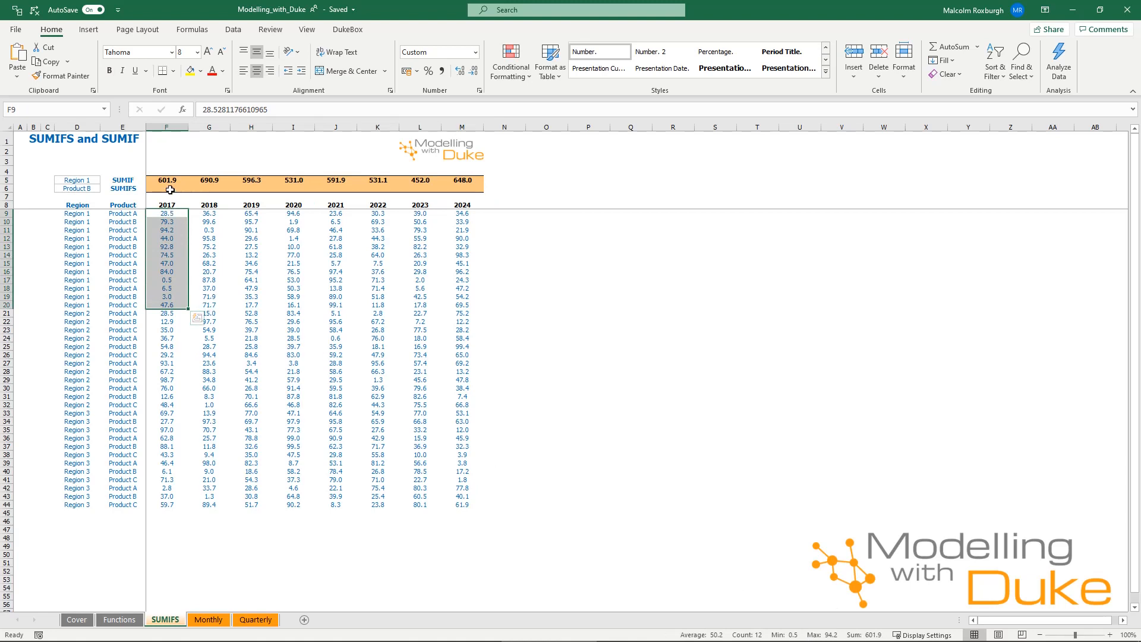
left_click_drag(165, 214, 168, 305)
left_click_drag(77, 222, 76, 404)
left_click(73, 181)
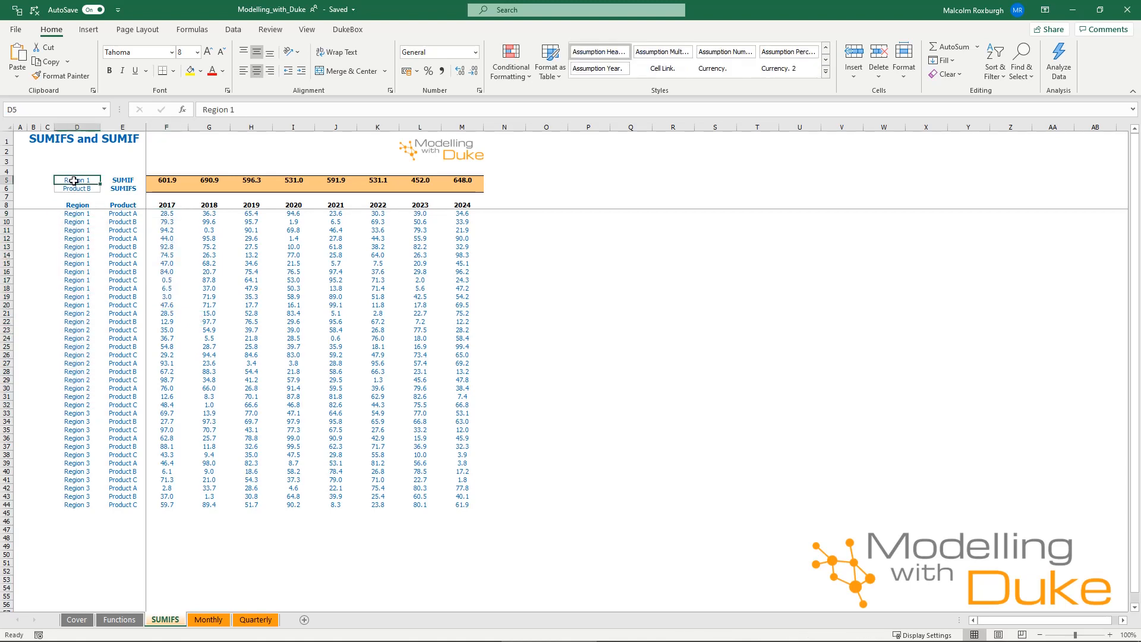
Begin a SUMIFS formula across F6:M6 with the sum range F$9:F$44
left_click(156, 188)
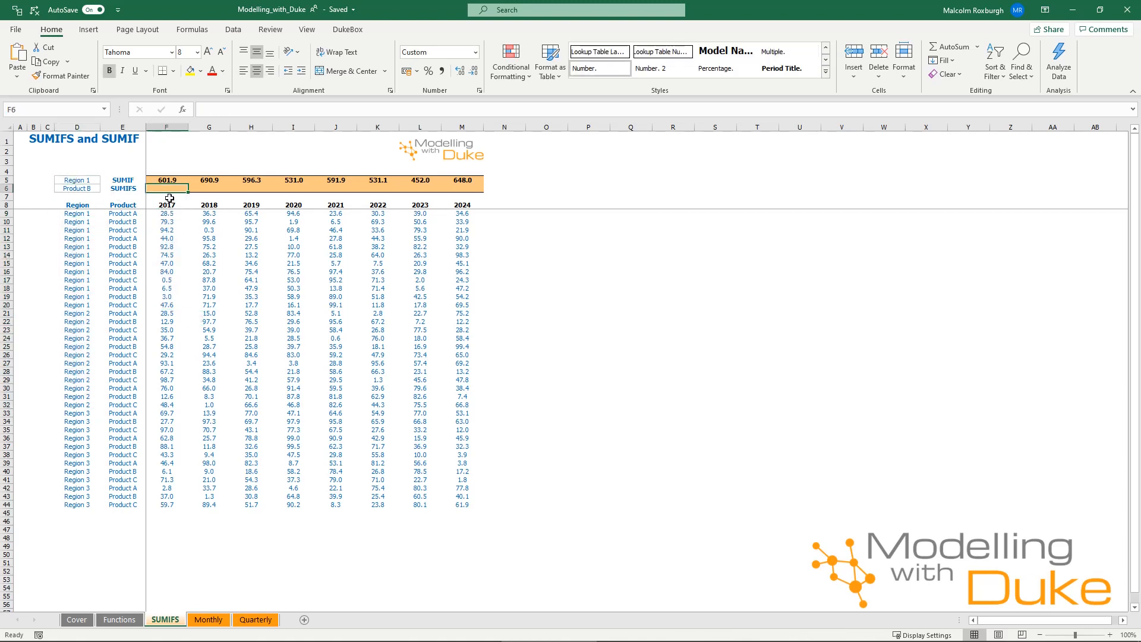
left_click_drag(169, 189, 460, 188)
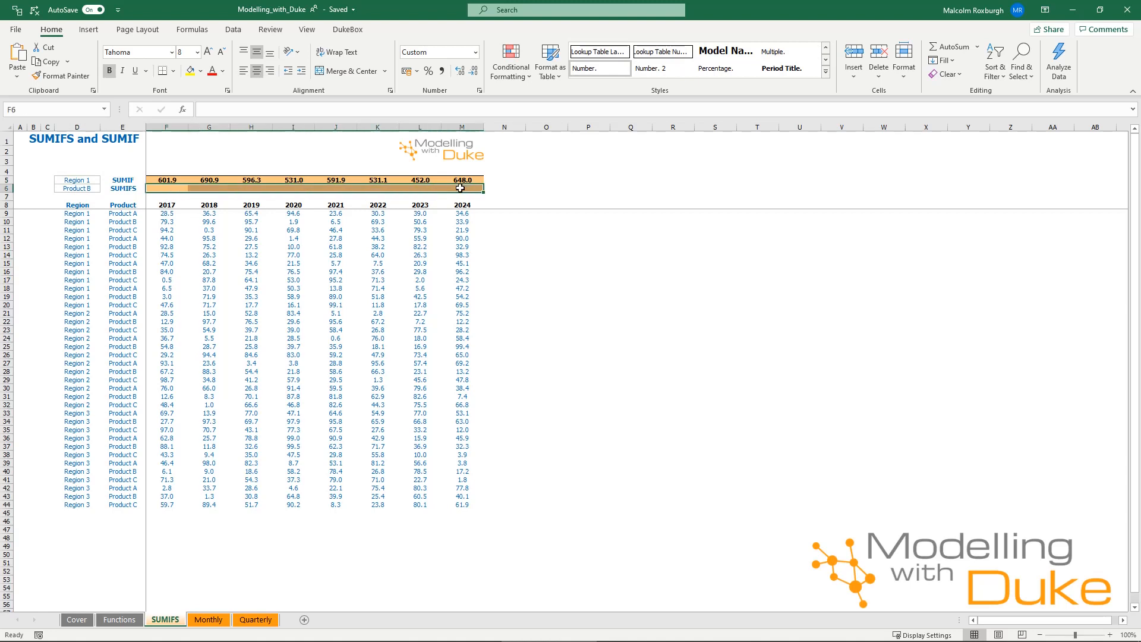
type("=SUMIFS(")
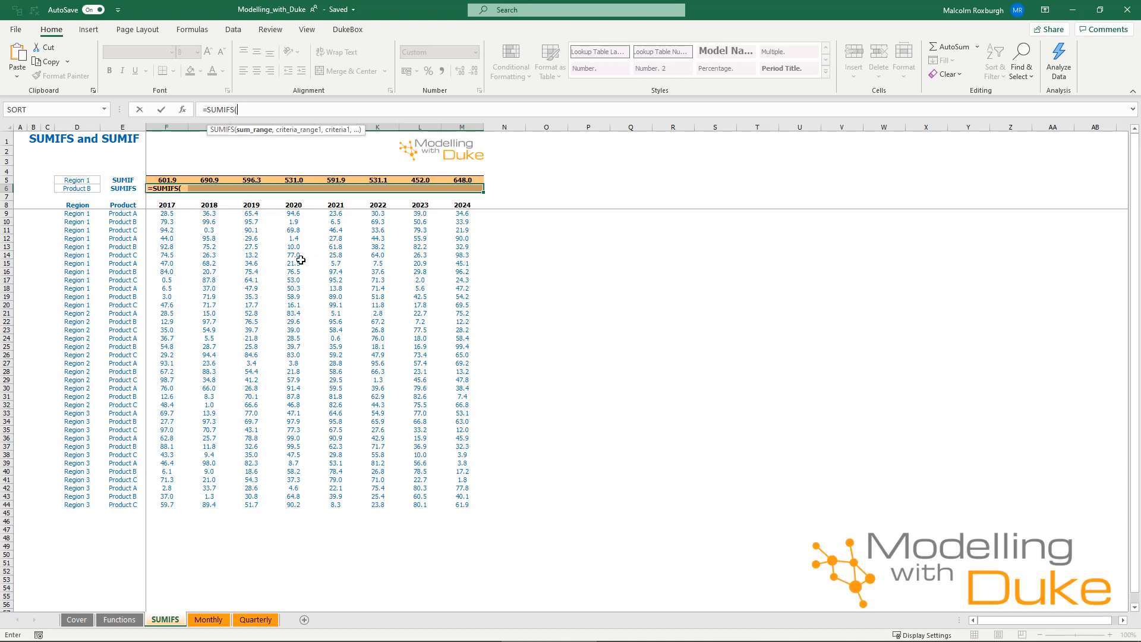
left_click_drag(167, 214, 167, 506)
key("F4")
key("F4")
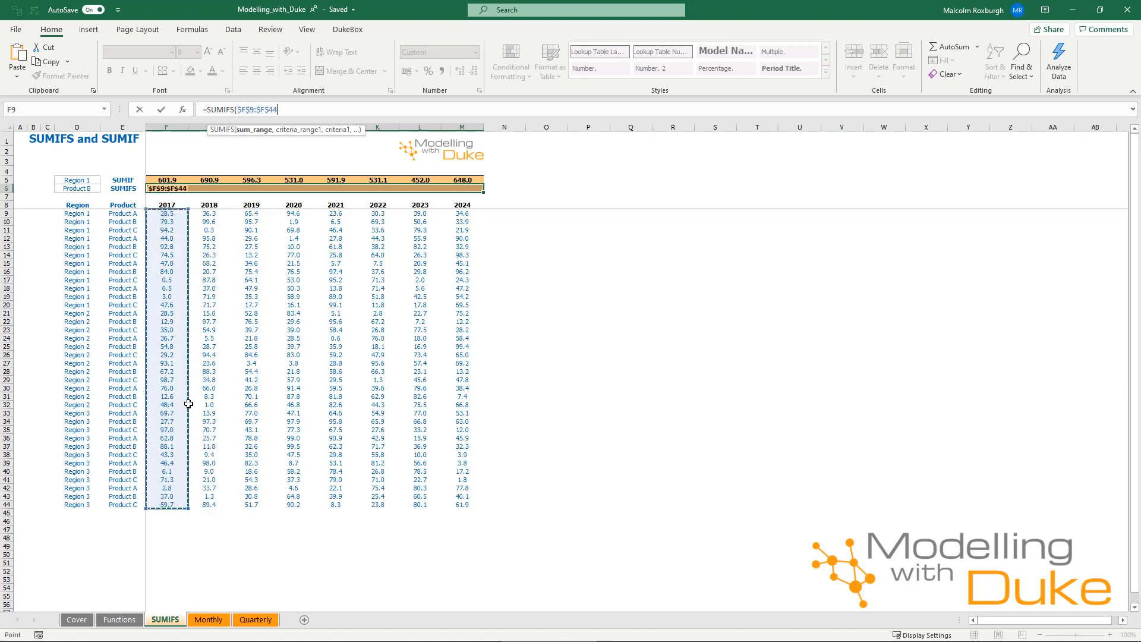
type(",")
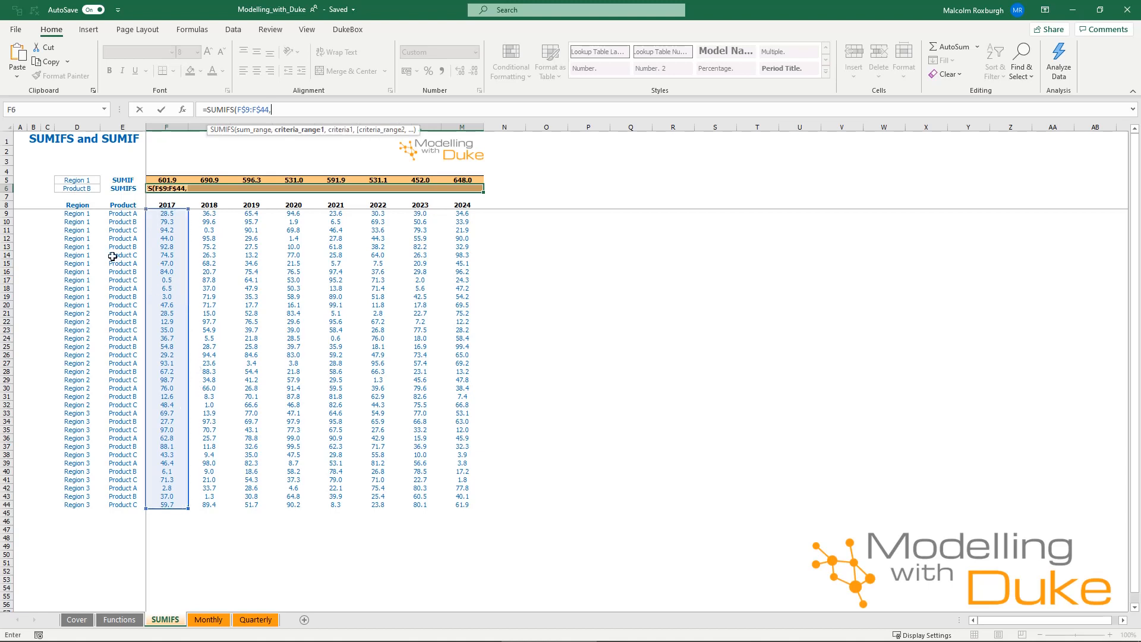
Add the criteria range $D$9:$D$44 with criterion $D$5 to the SUMIFS and enter it in all of F6:M6
left_click_drag(82, 214, 76, 505)
key("F4")
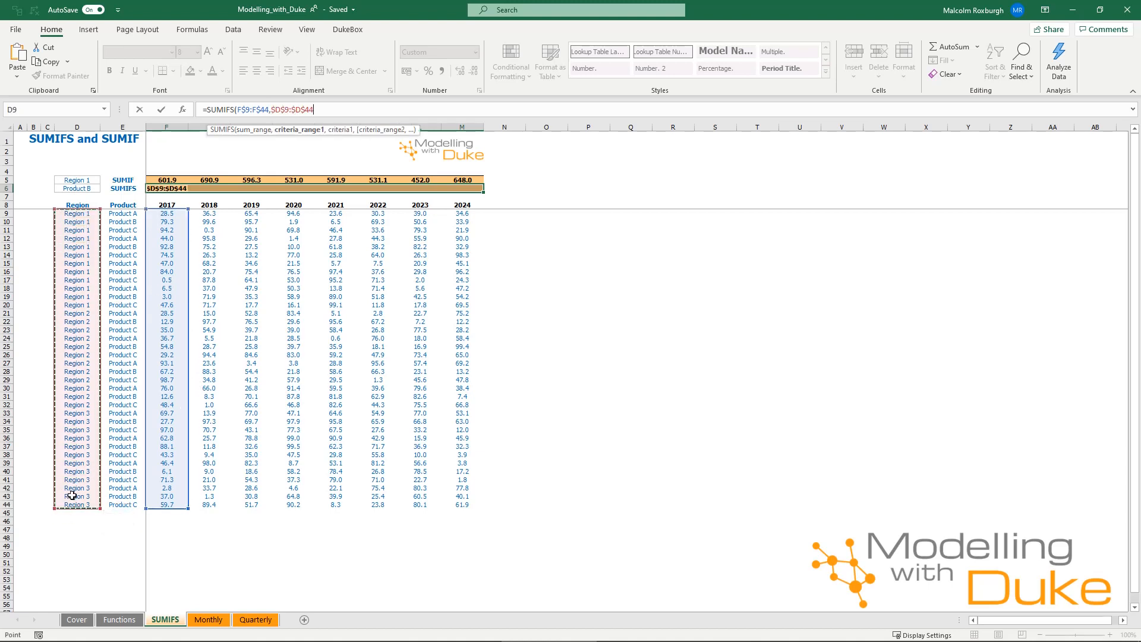
type(",")
left_click(70, 181)
key("F4")
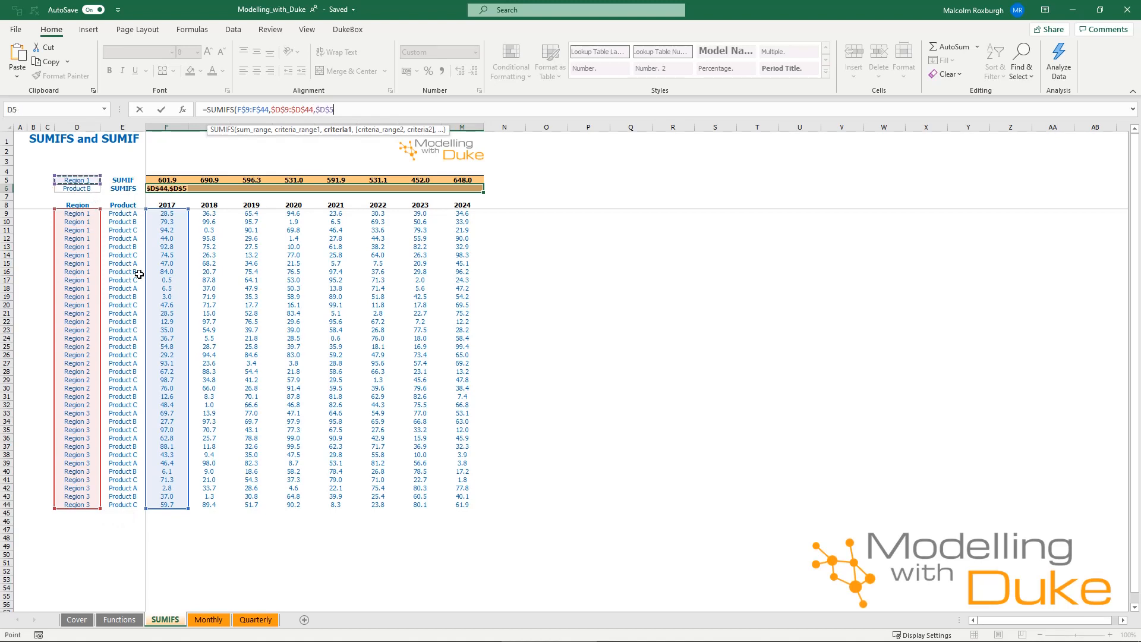
type(")")
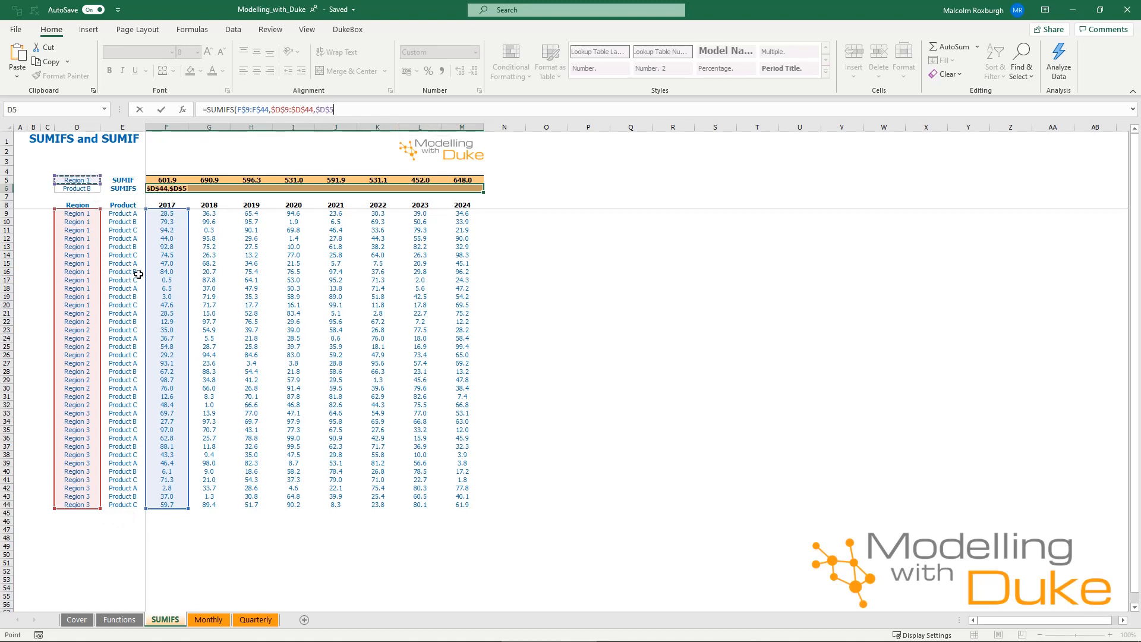
key("ctrl+Return")
Compare the argument order of the SUMIFS formula in F6 with the SUMIF formula in F5
left_click(264, 231)
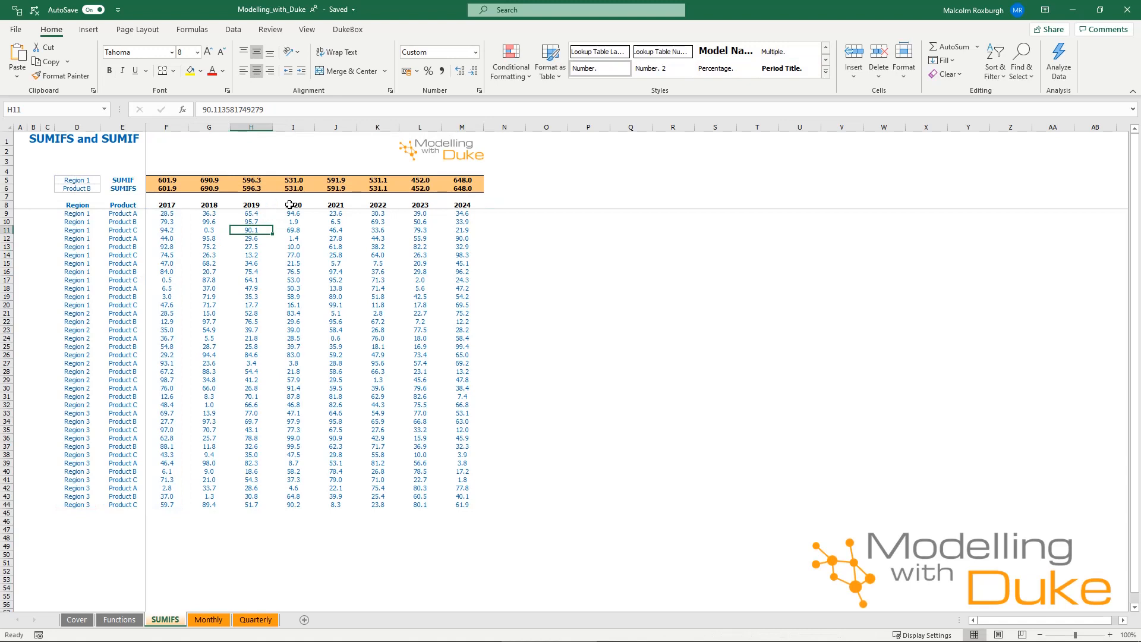
left_click(171, 188)
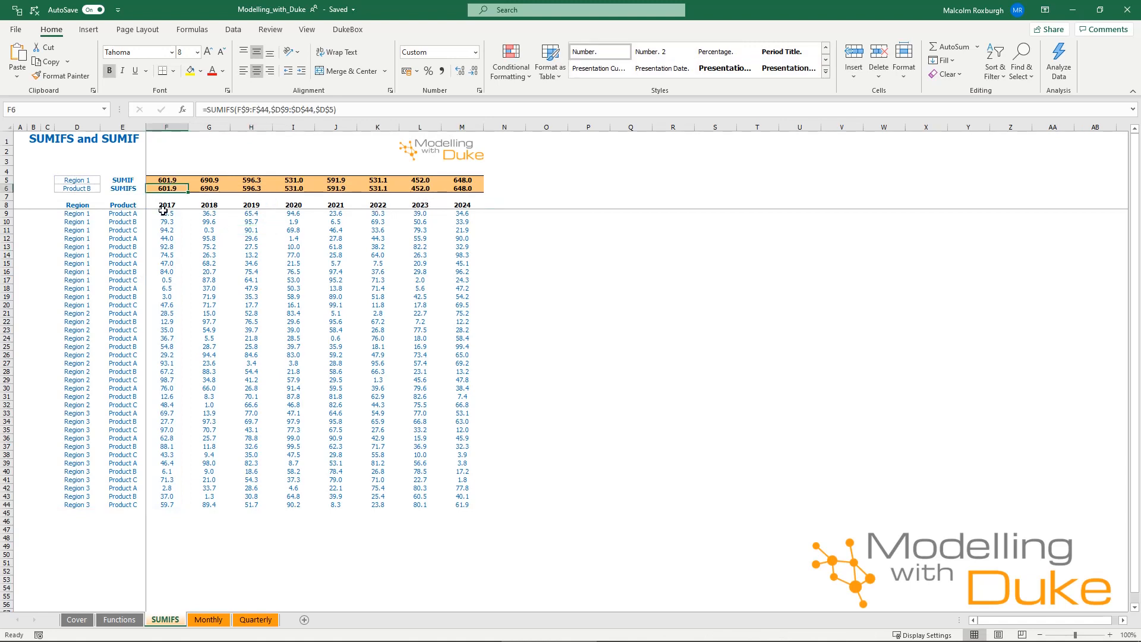
left_click(157, 181)
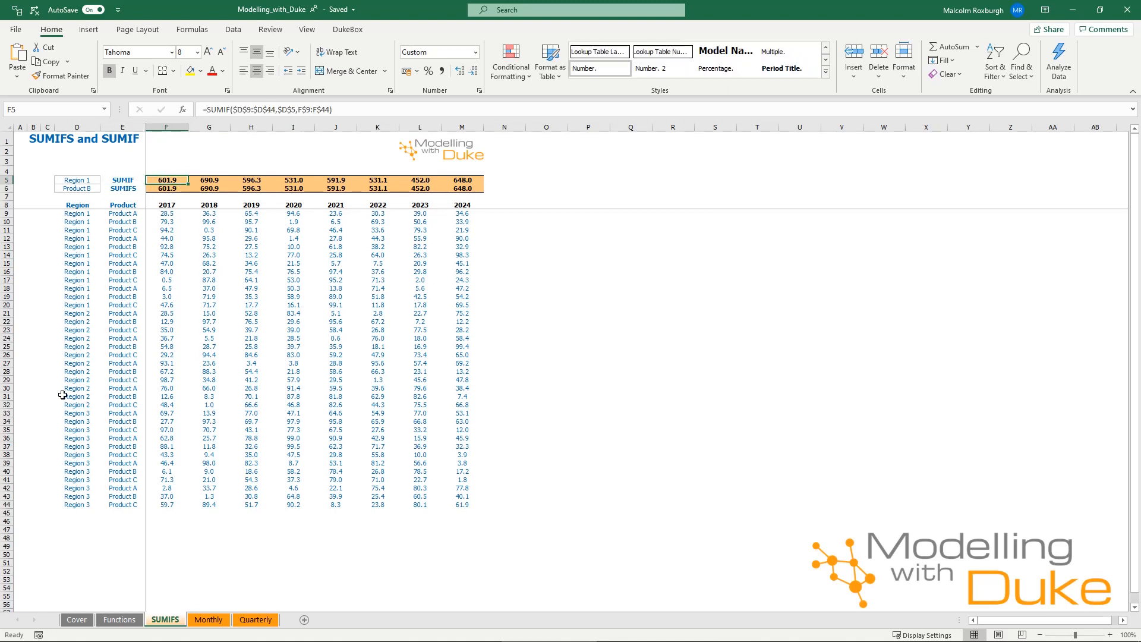
Extend the SUMIFS formula in F6 with the second criteria range $E$9:$E$44 and criterion $D$6
left_click(168, 188)
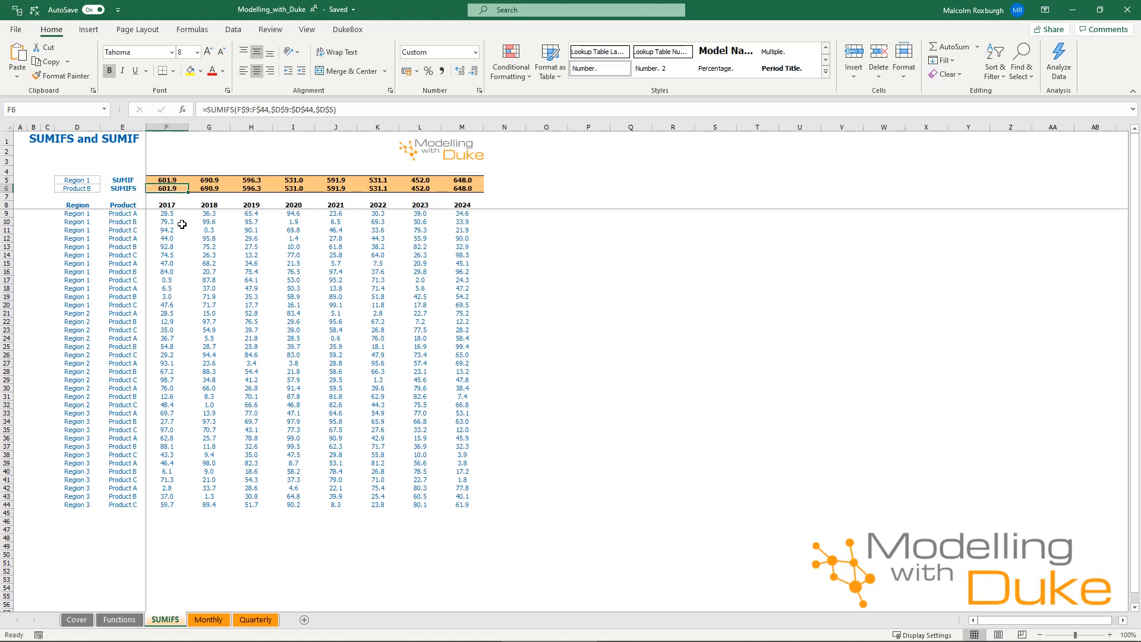
left_click(333, 112)
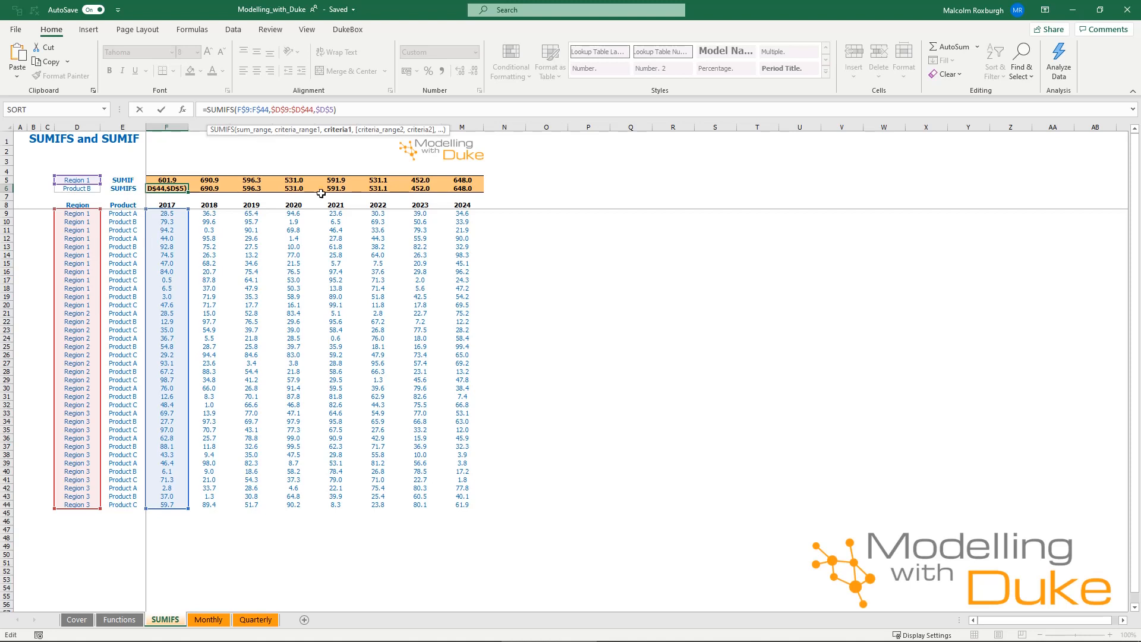
type(",")
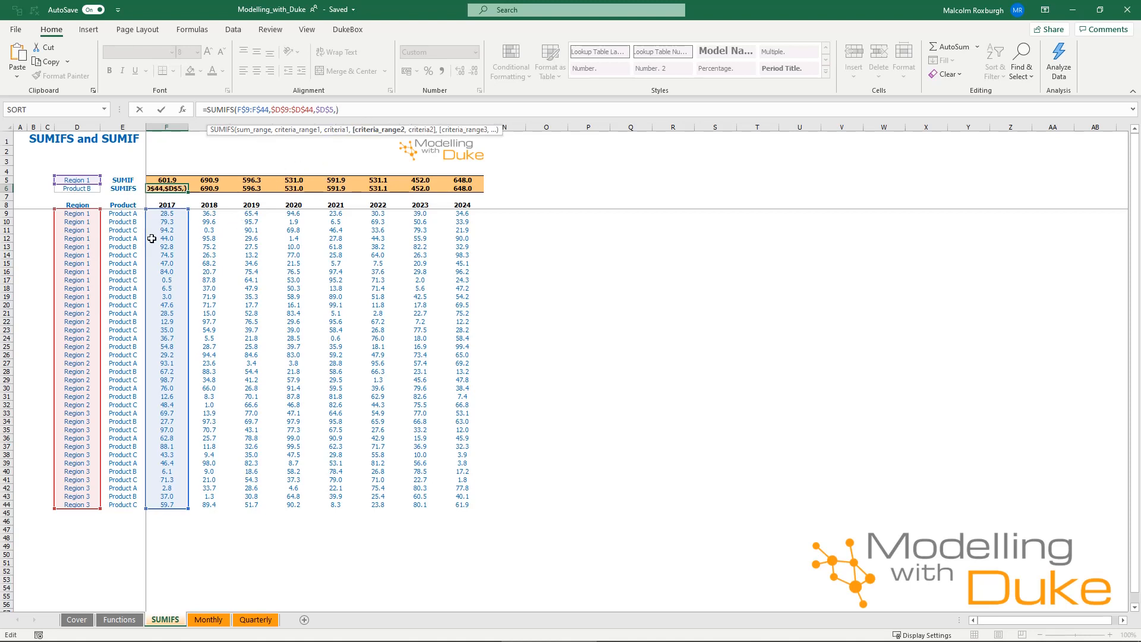
left_click_drag(124, 214, 120, 503)
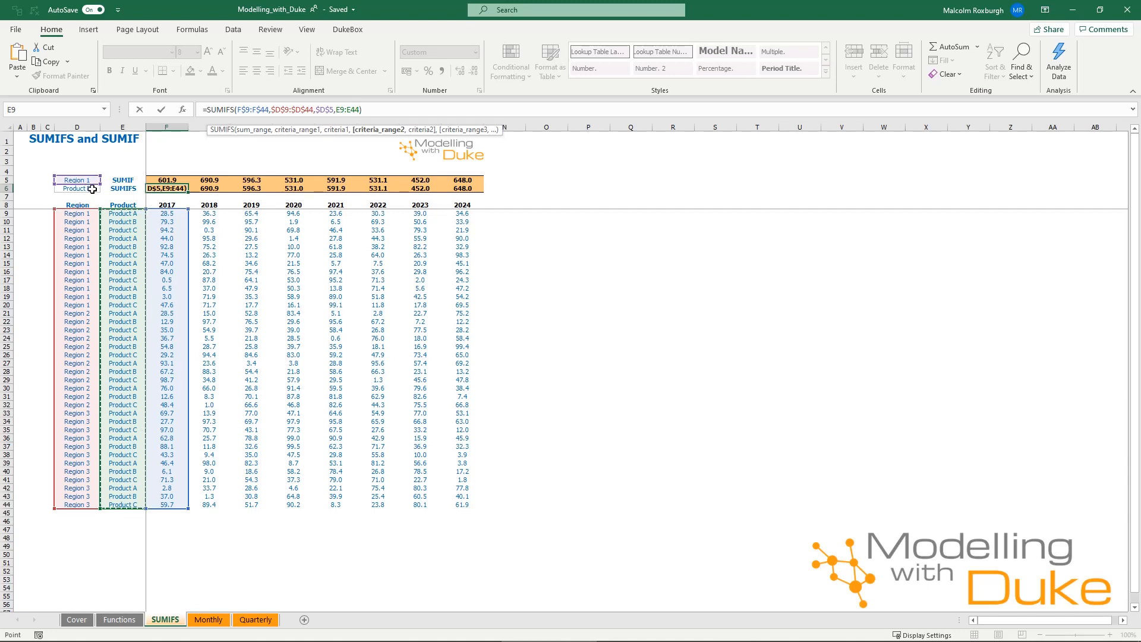
key("F4")
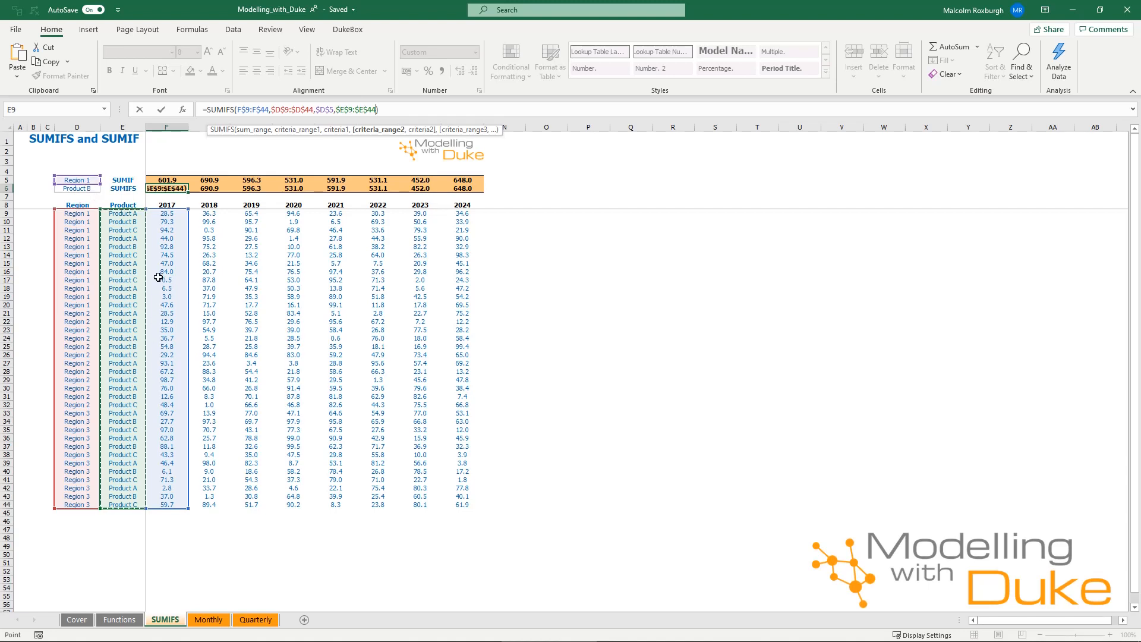
type(",")
left_click(85, 190)
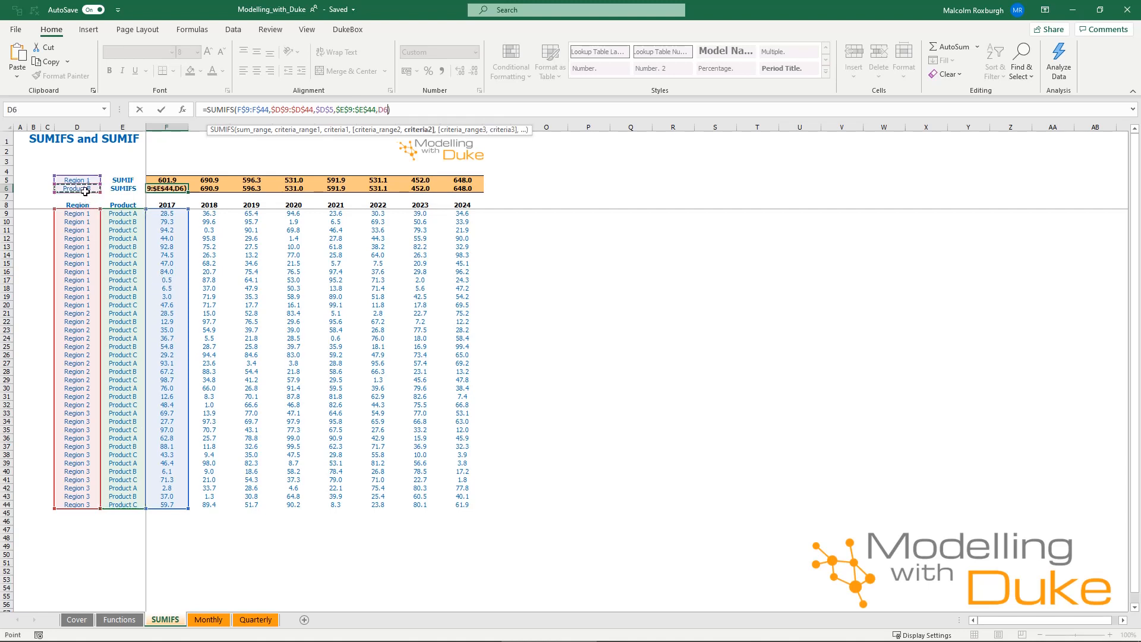
key("F4")
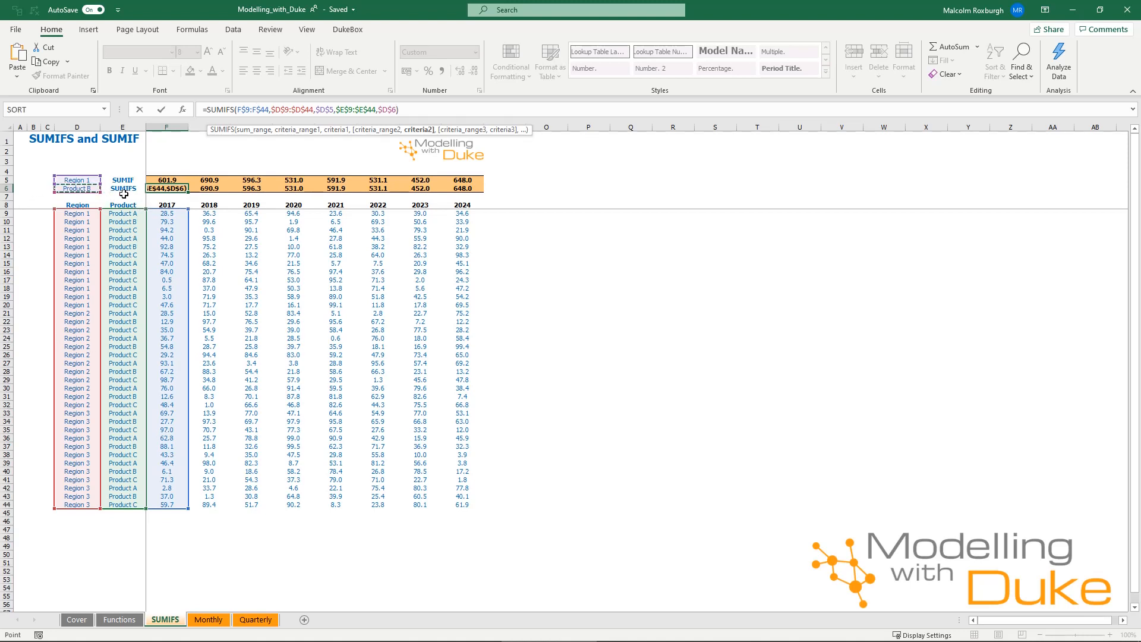
key("Return")
Fill the two-criteria SUMIFS formula from F6 across F6:M6
key("Up")
key("ctrl+shift+Right")
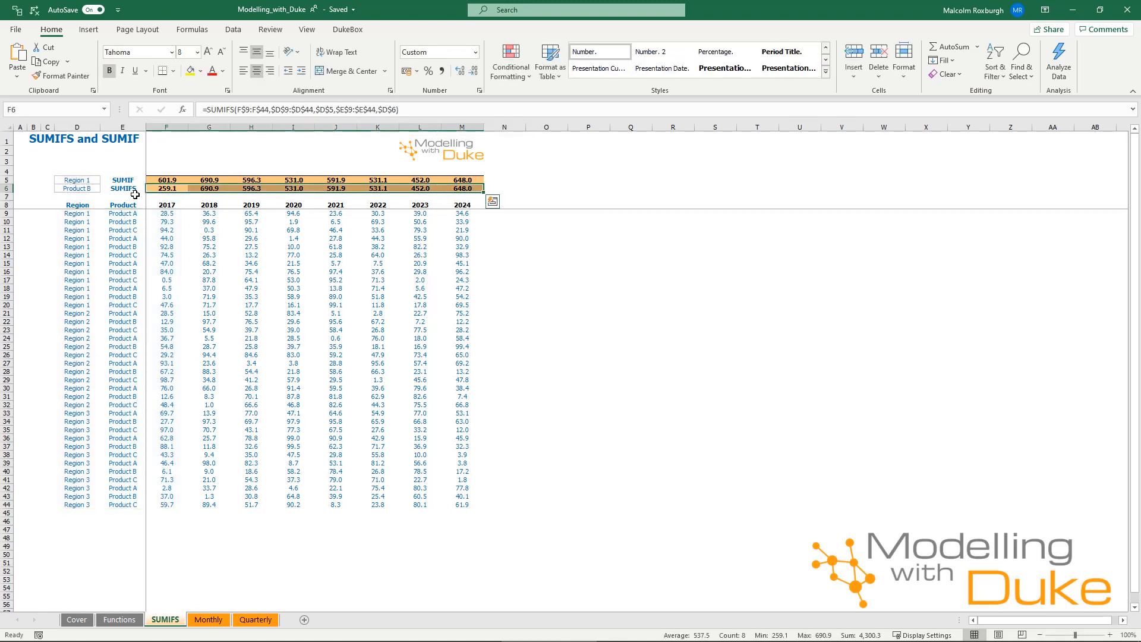
key("F2")
key("ctrl+Return")
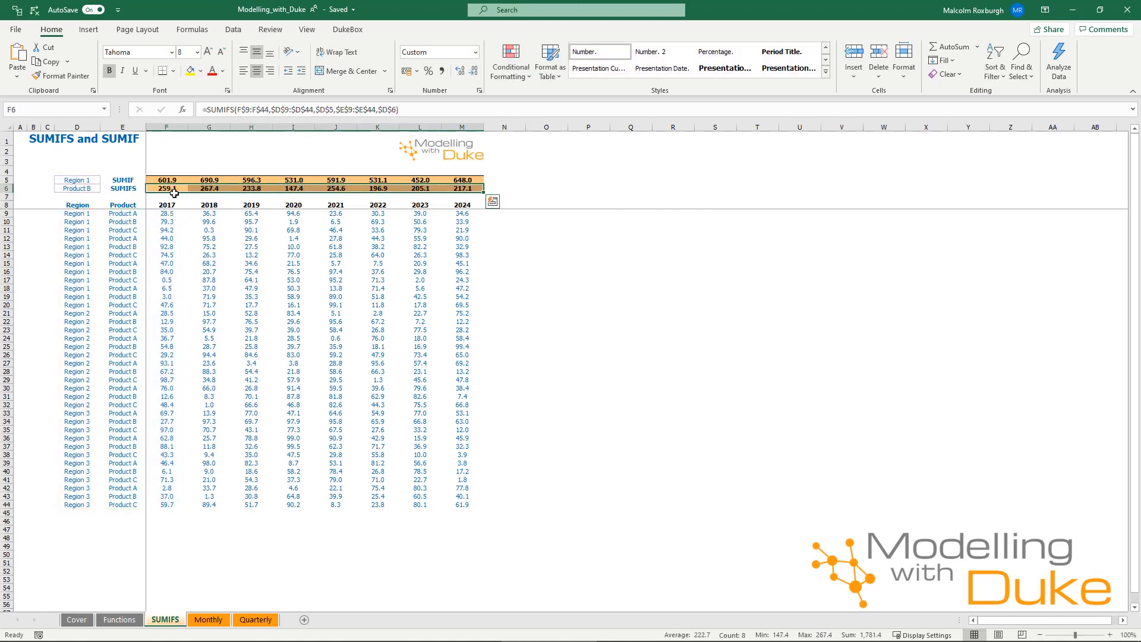
Check the 2017 SUMIFS result against the sum of the Region 1 Product B values, and review the SUMIF formula in F5
left_click(175, 194)
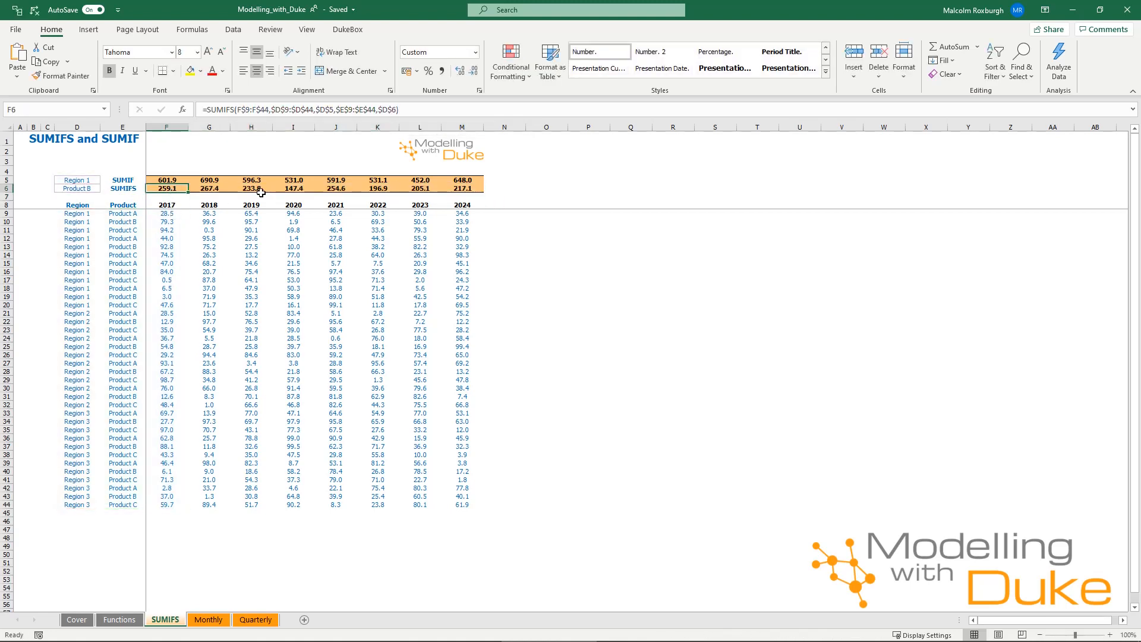
left_click(167, 223)
left_click(161, 247, "ctrl")
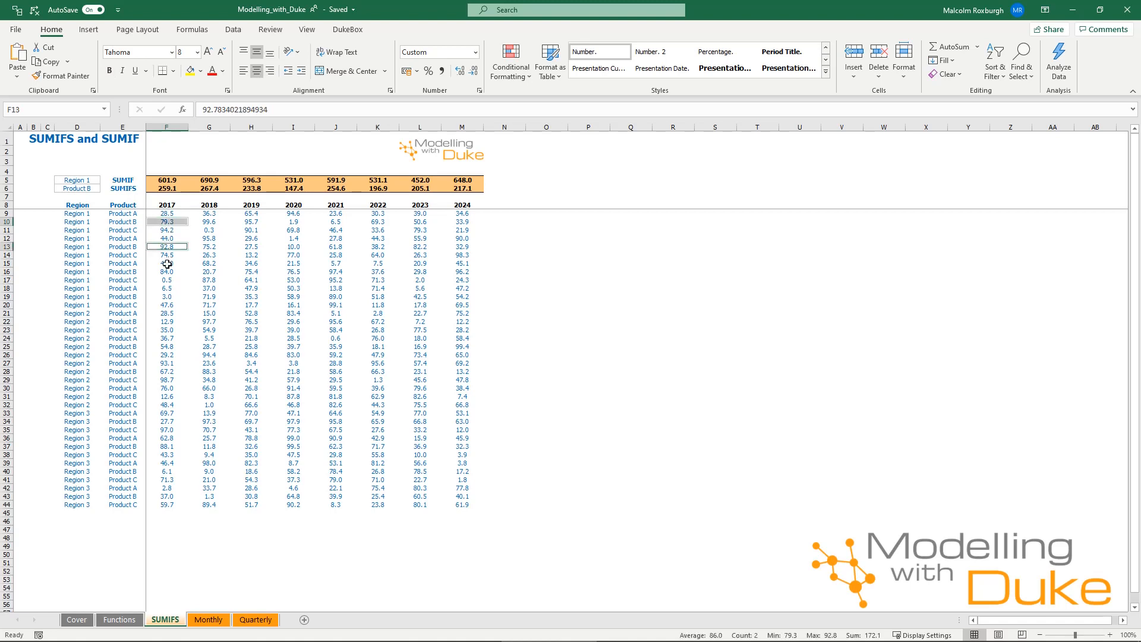
left_click(158, 272, "ctrl")
left_click(156, 297, "ctrl")
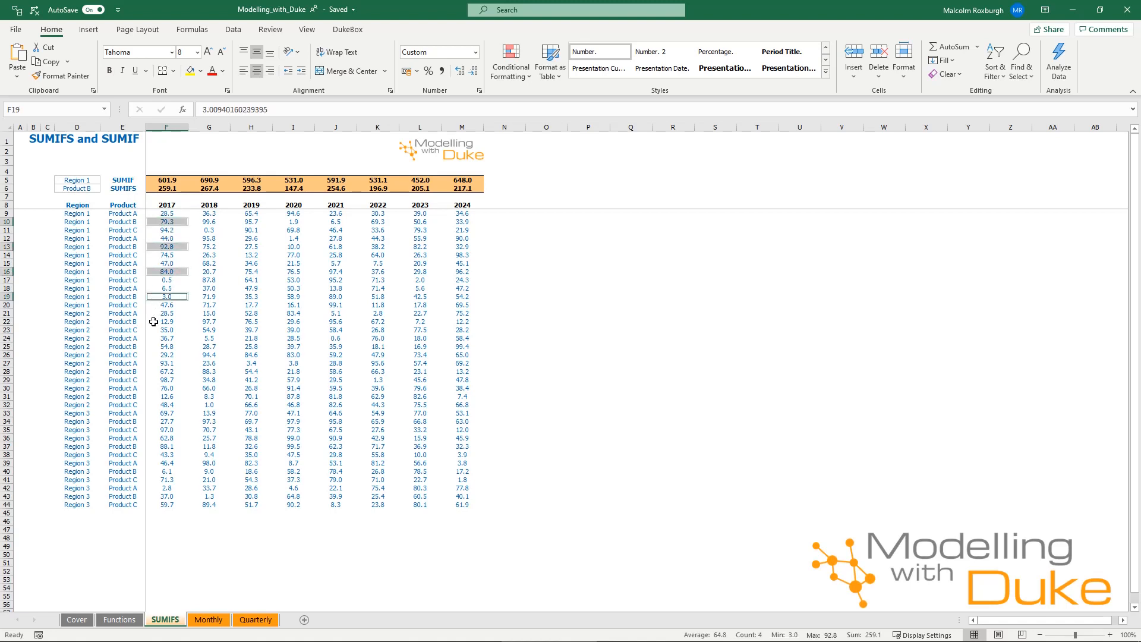
left_click(153, 321, "ctrl")
left_click(165, 322, "ctrl")
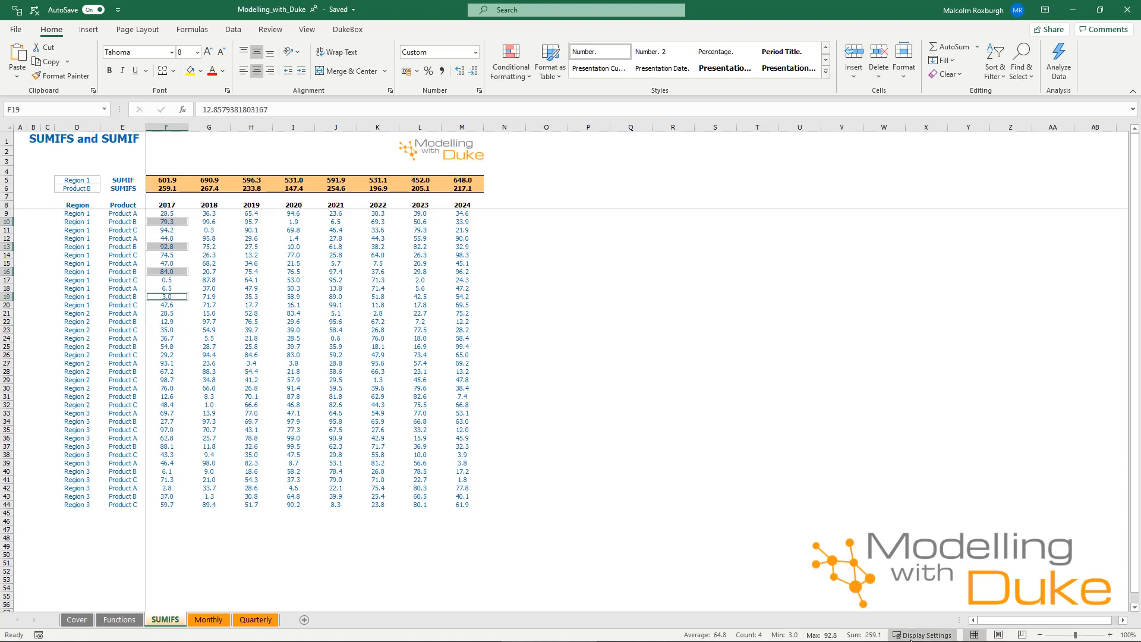
left_click(163, 181)
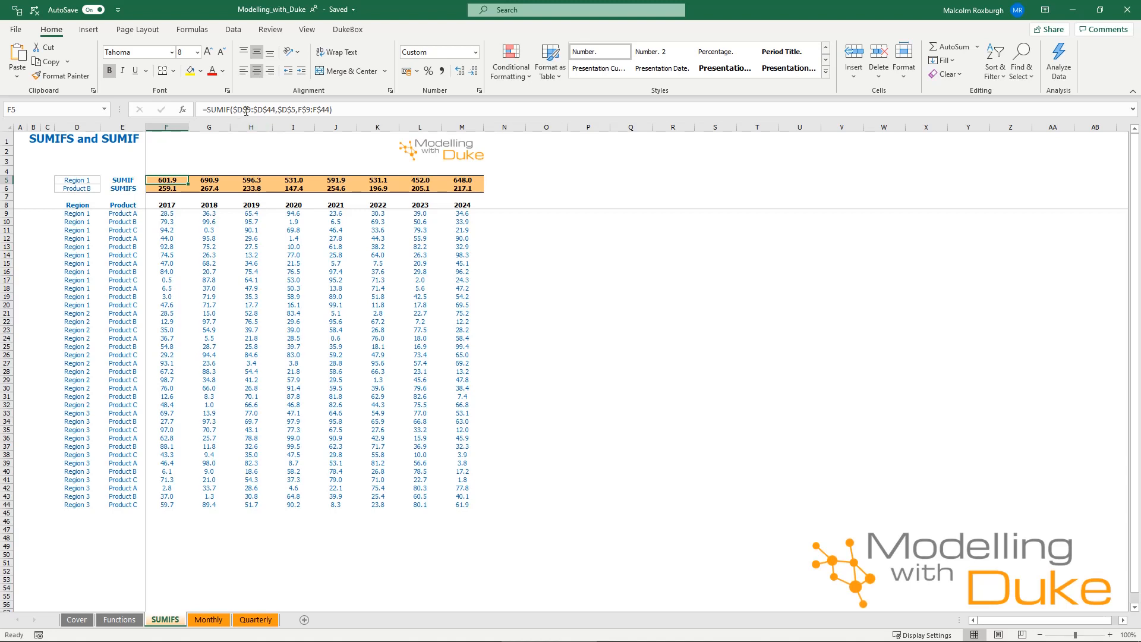
Compare where the SUMIFS formula in F6 and the SUMIF formula in F5 place the sum range
left_click(174, 189)
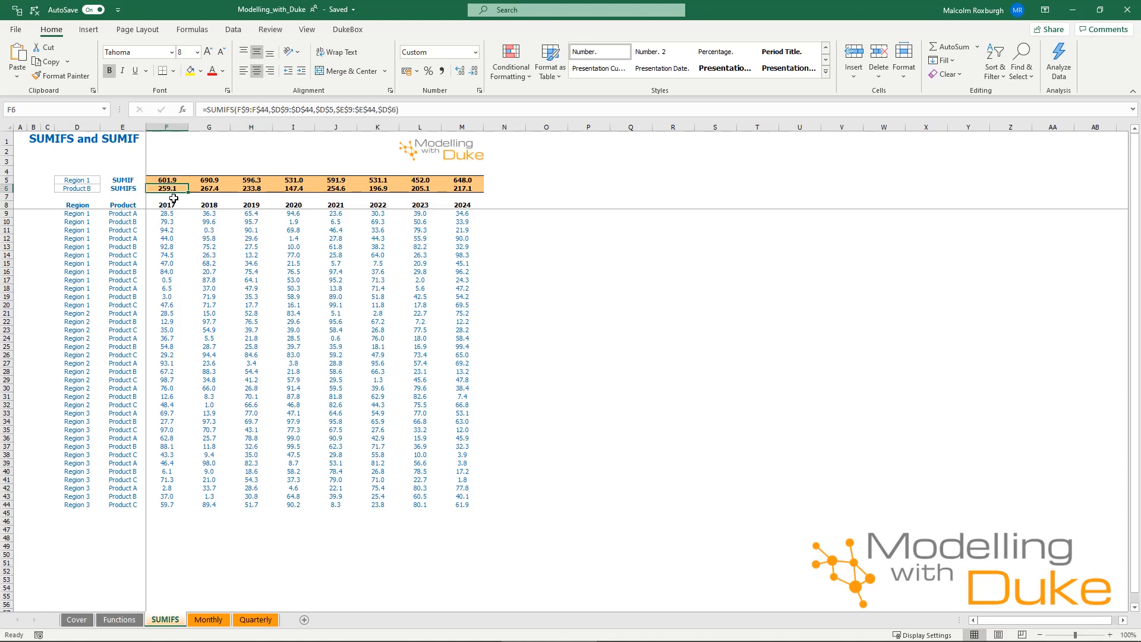
left_click(270, 109)
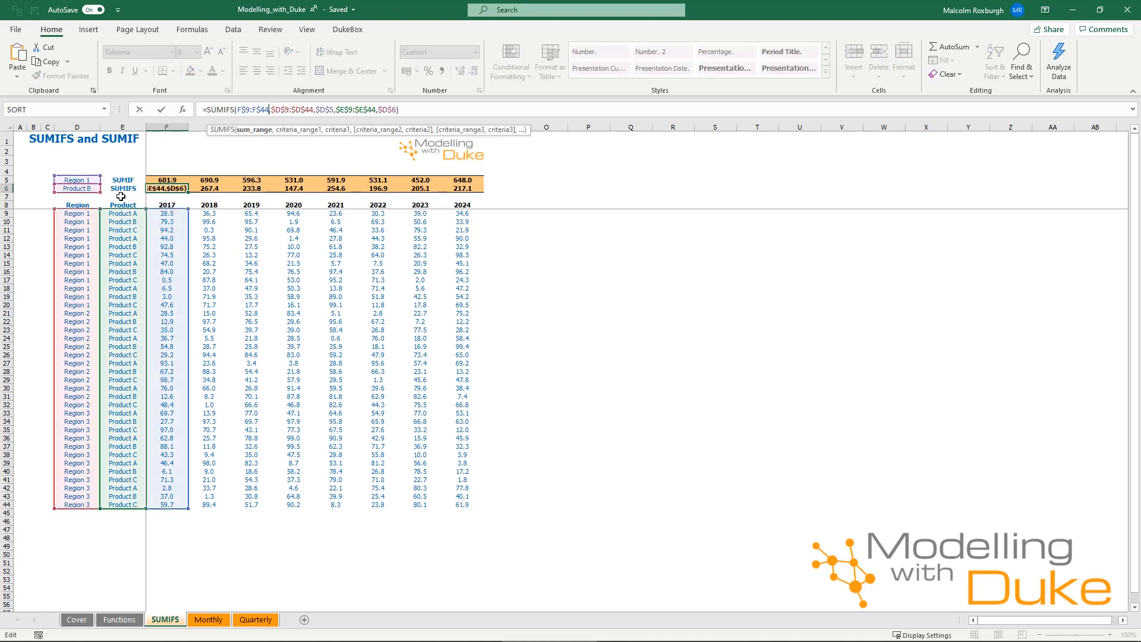
key("Escape")
left_click(178, 180)
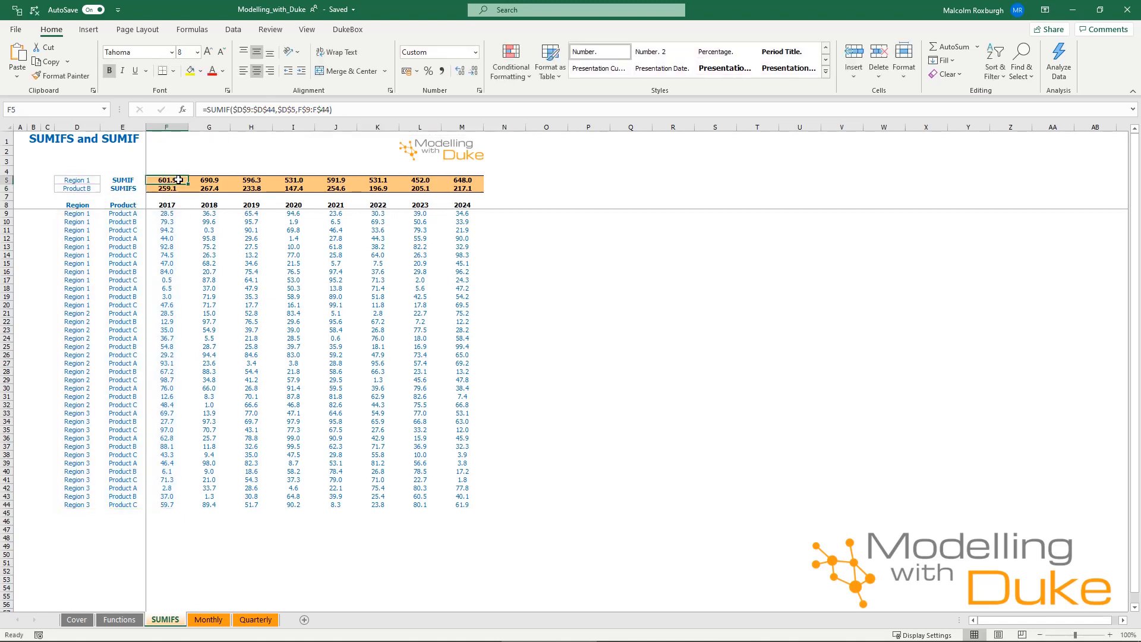
left_click(276, 110)
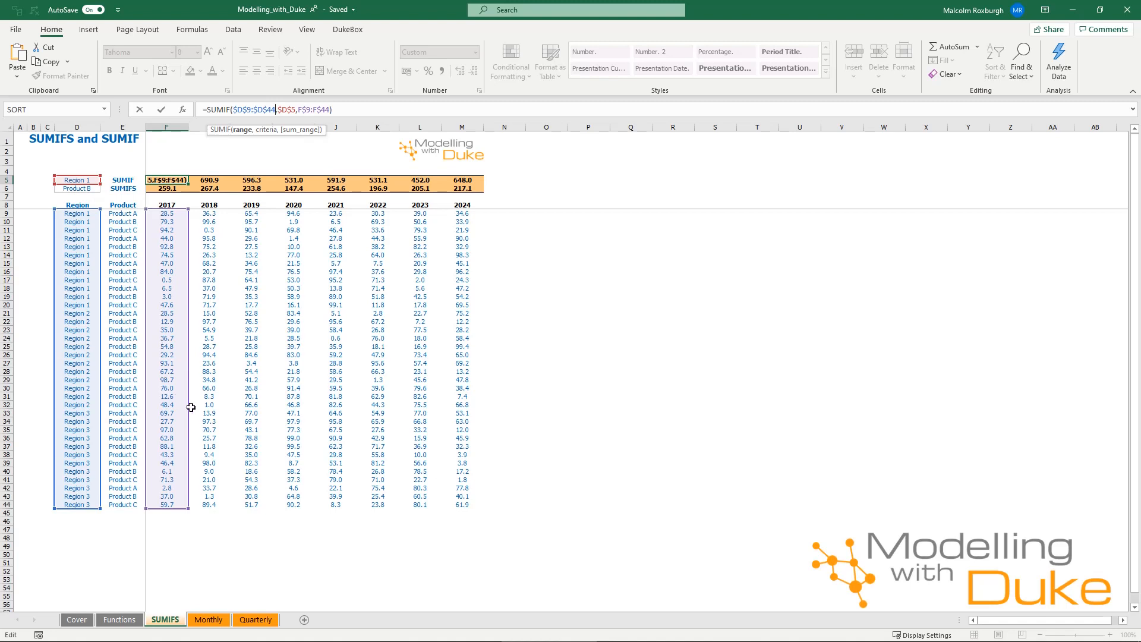
left_click(264, 247)
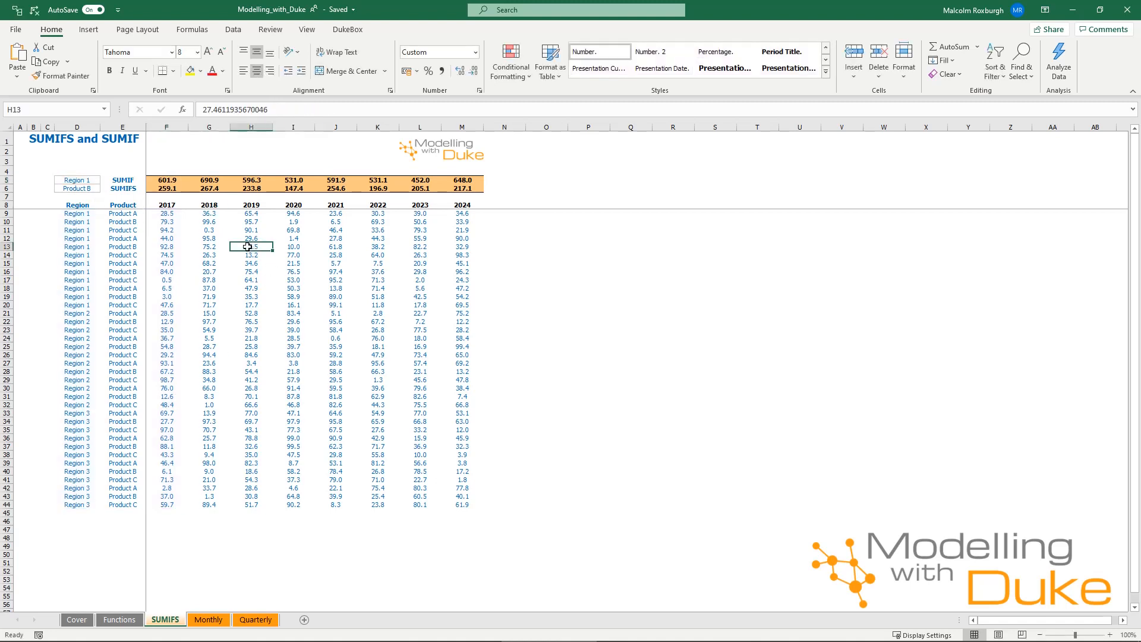
Examine the second criteria pair, $E$9:$E$44 and $D$6, in the SUMIFS formula in F6
left_click(159, 189)
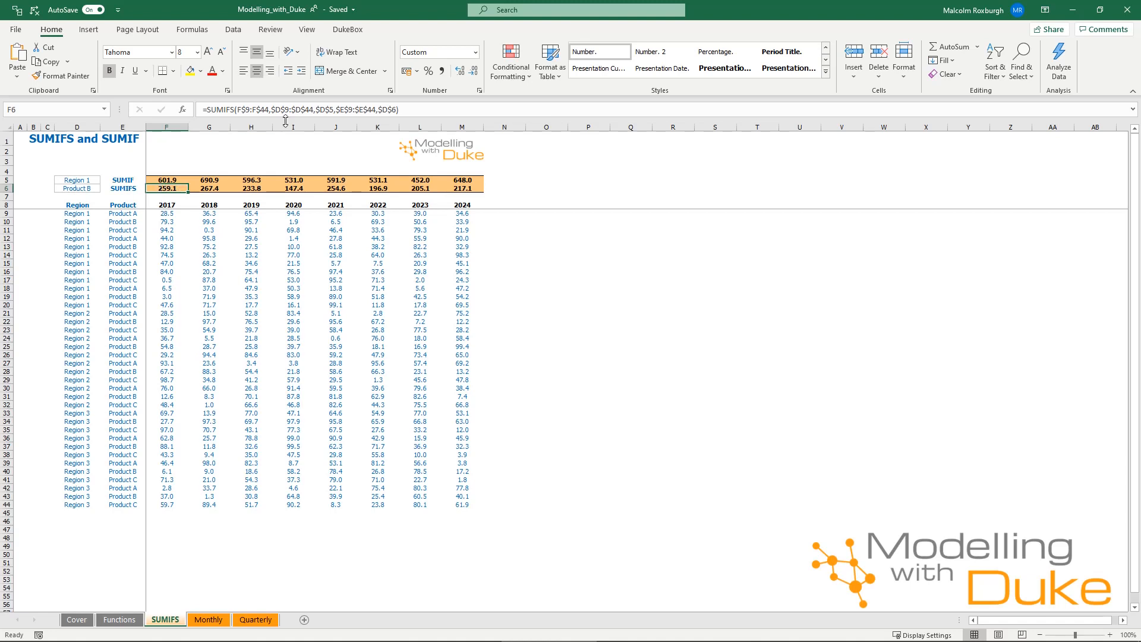
left_click_drag(335, 110, 398, 109)
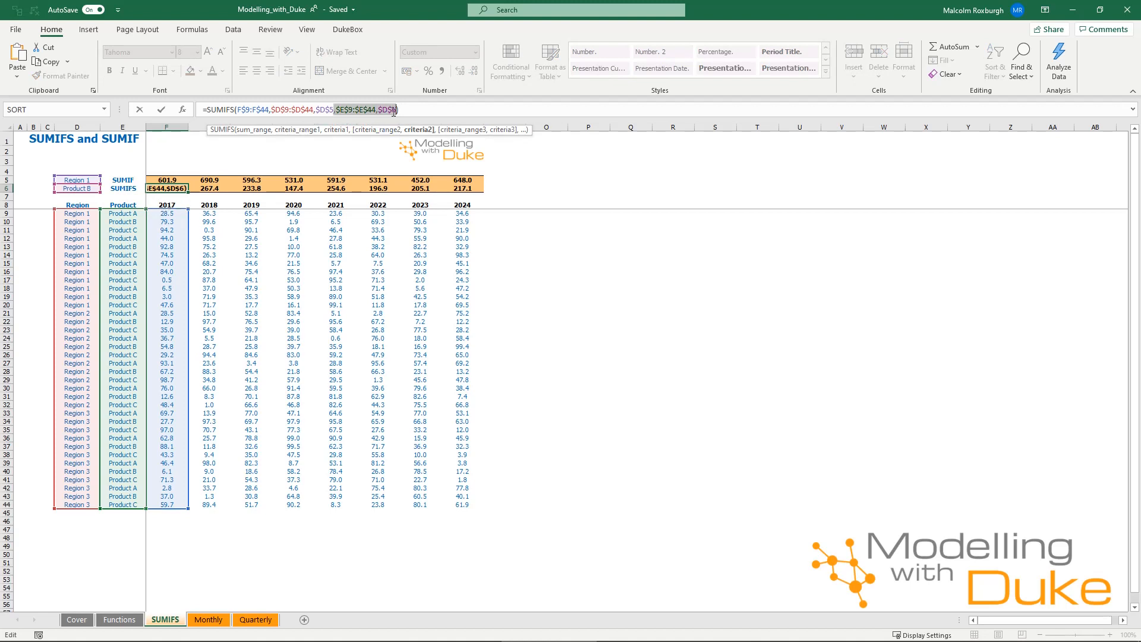
key("Escape")
Change the function in F5 to SUMIFS and remove the leading arguments $D$9:$D$44 and $D$5, leaving only F$9:F$44
left_click(180, 180)
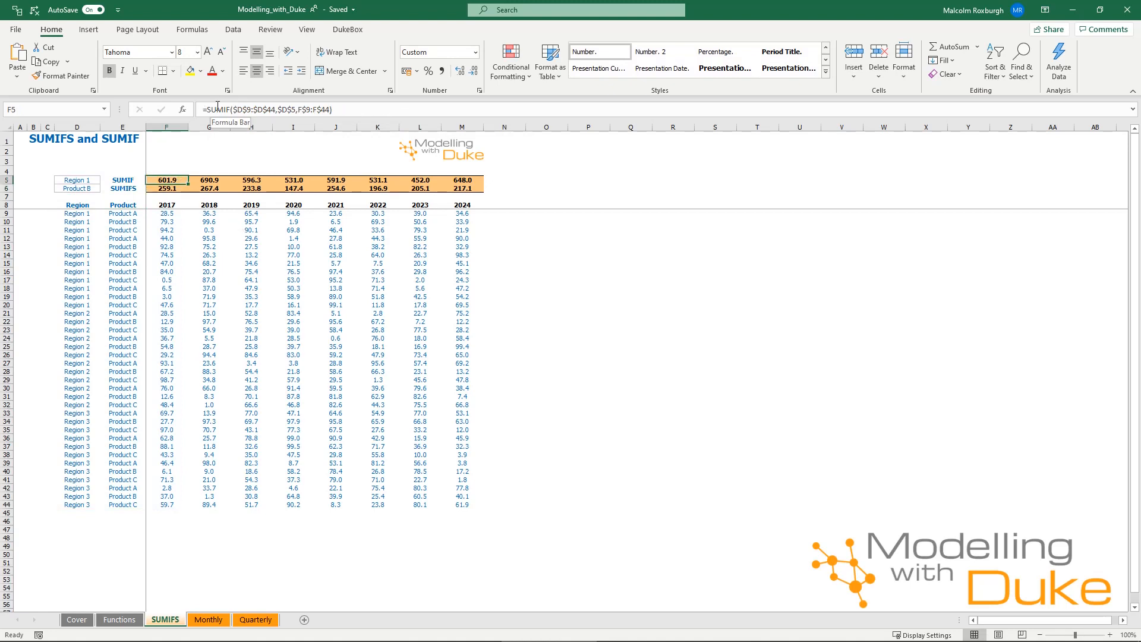
left_click(288, 109)
left_click(231, 109)
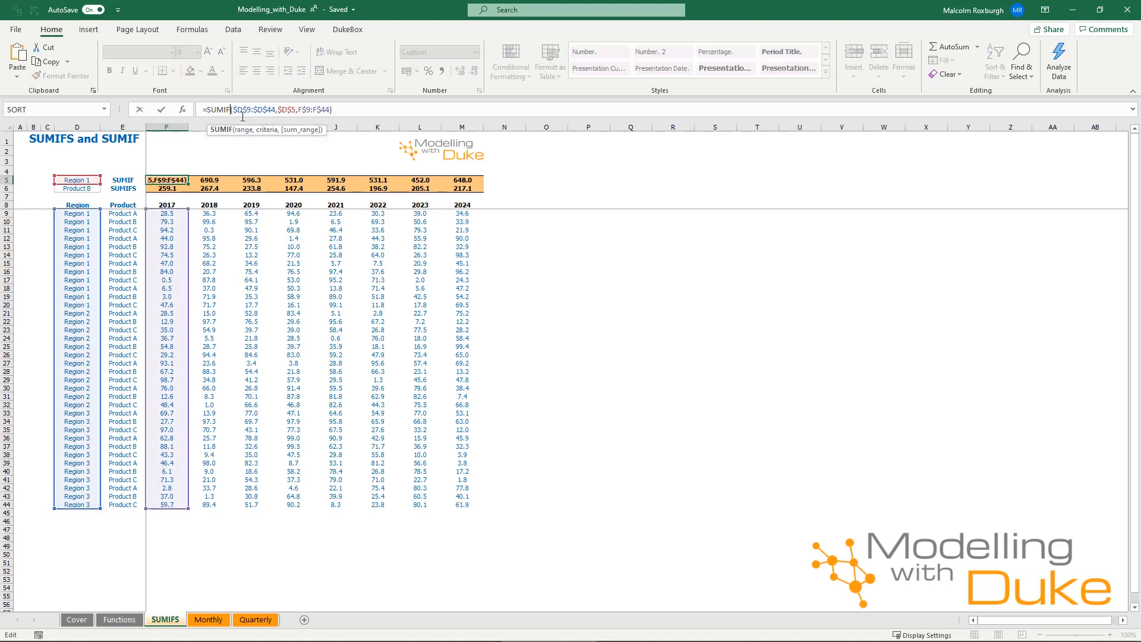
type("s")
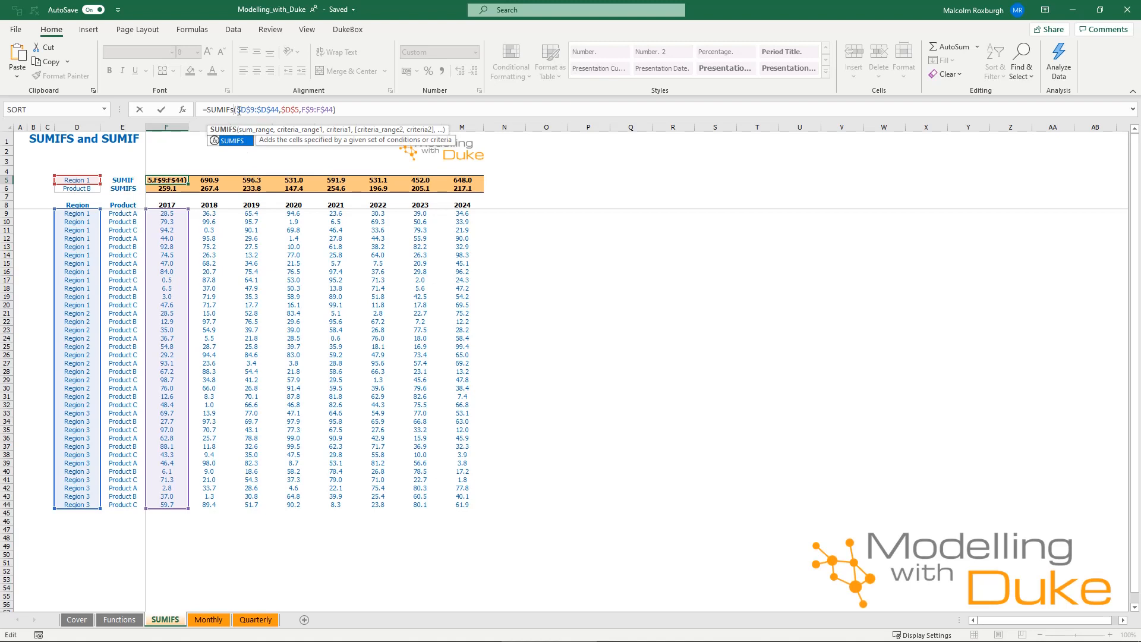
left_click_drag(236, 110, 299, 110)
key("ctrl+c")
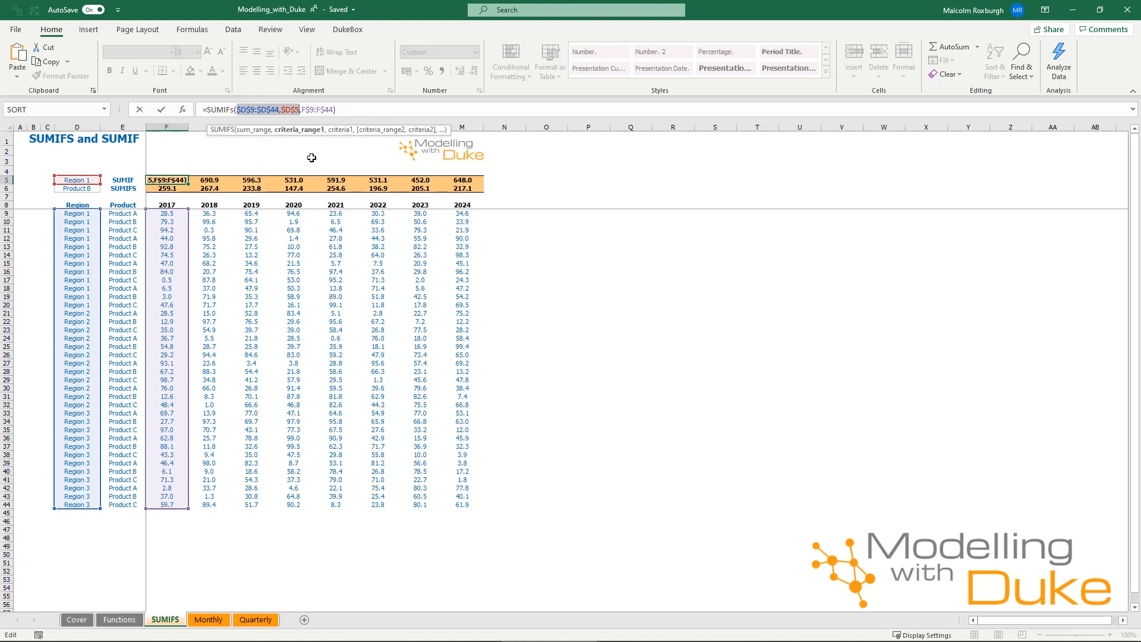
key("Delete")
key("Delete")
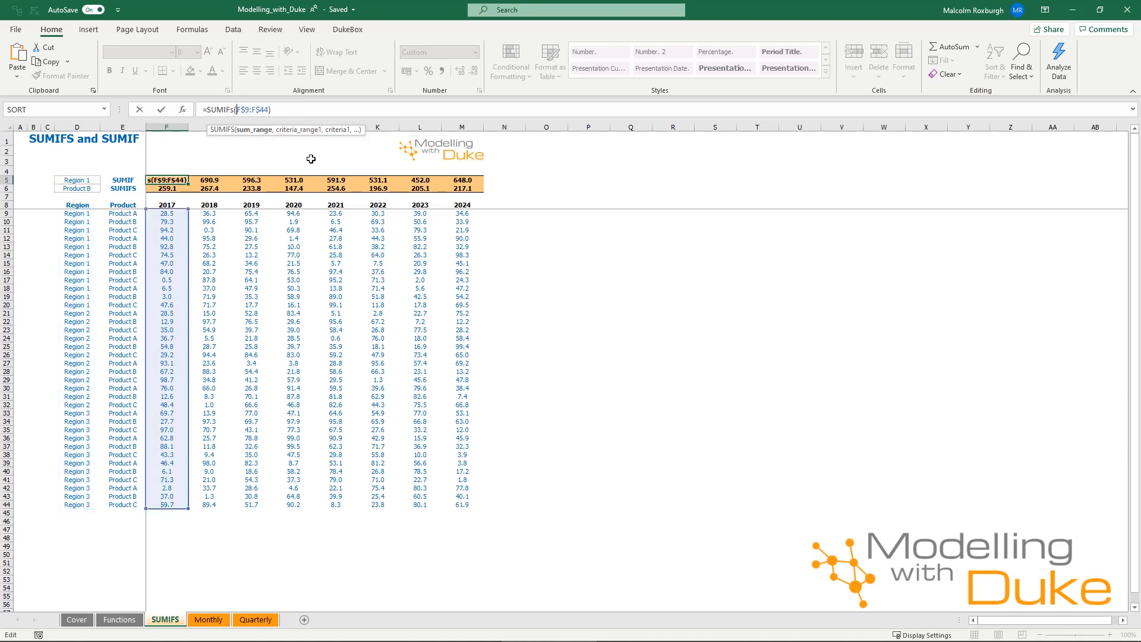
Complete the SUMIFS formula in F5 by adding $D$9:$D$44 and $D$5 after the sum range, and compare it with F6
key("End")
key("Left")
type(",")
key("ctrl+v")
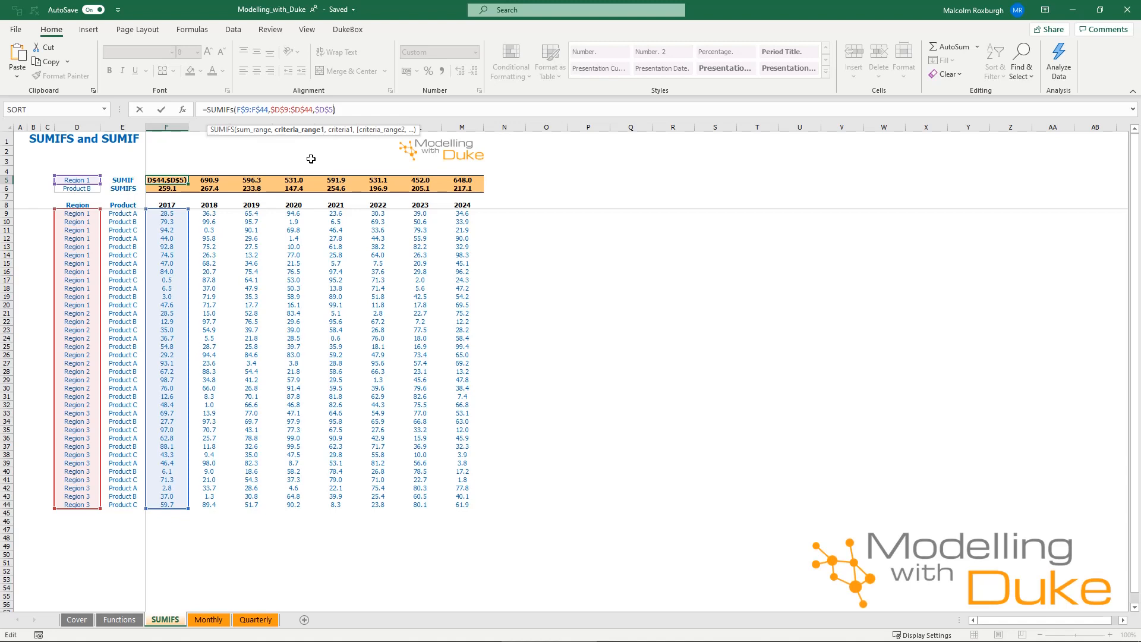
key("Return")
key("Up")
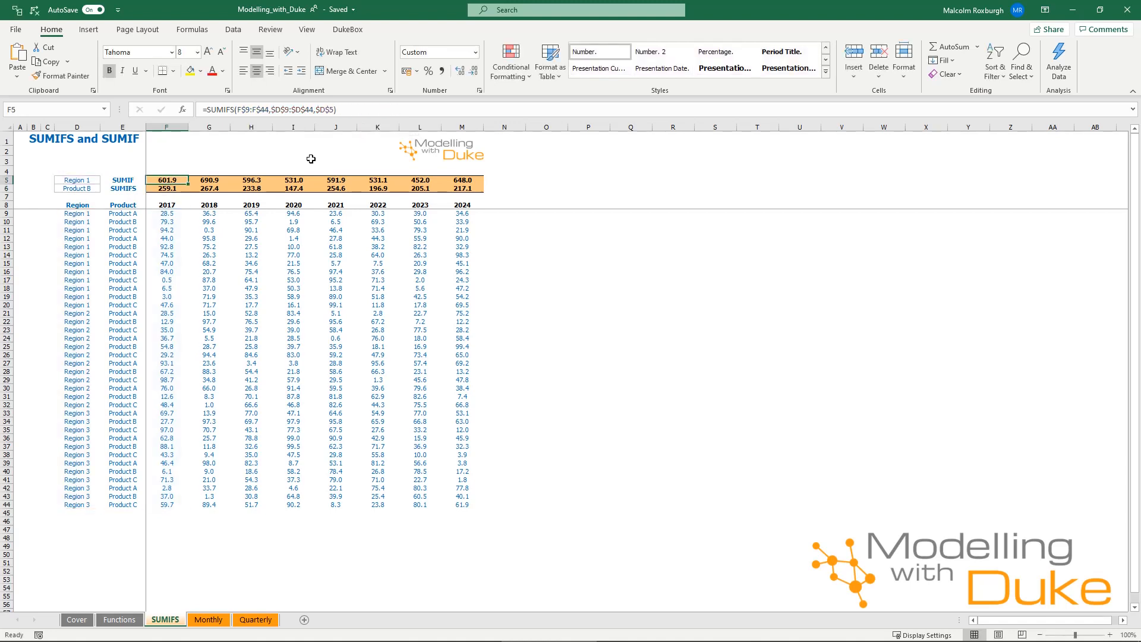
left_click_drag(144, 181, 214, 181)
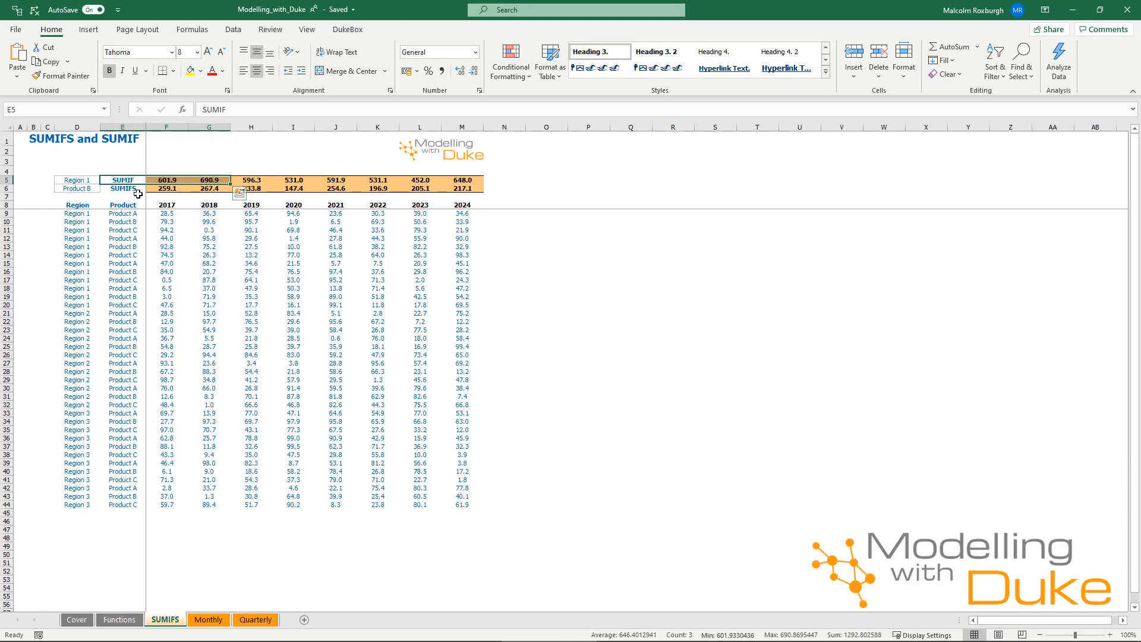
left_click(173, 188)
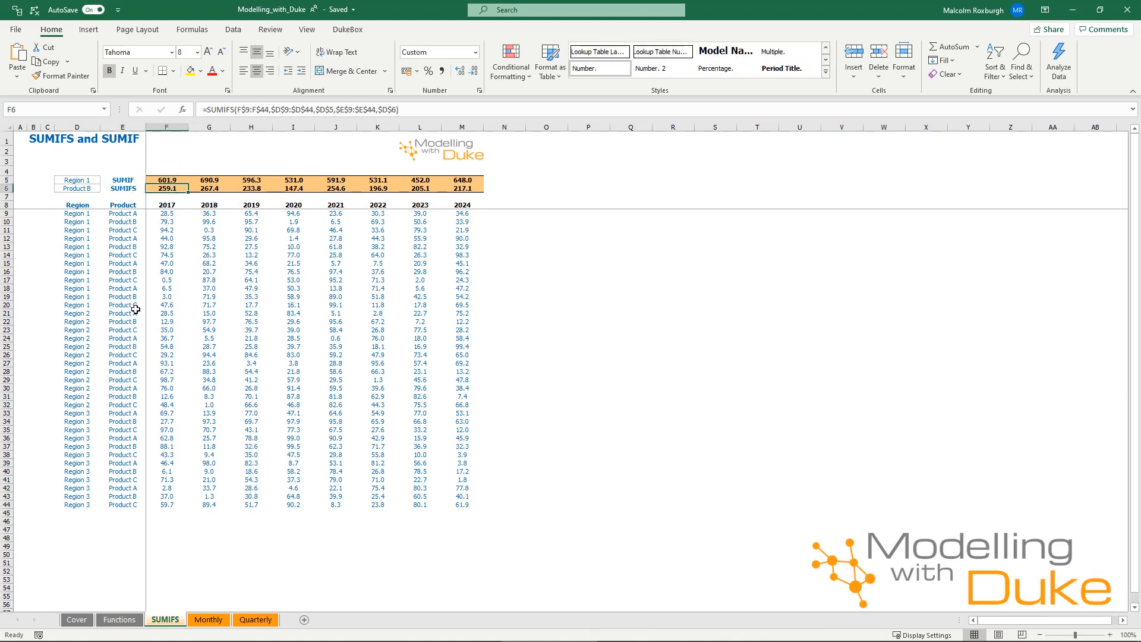
Examine the monthly revenue row and the SUMIF formula for Q1 revenue in W14 on the Monthly sheet
left_click(208, 619)
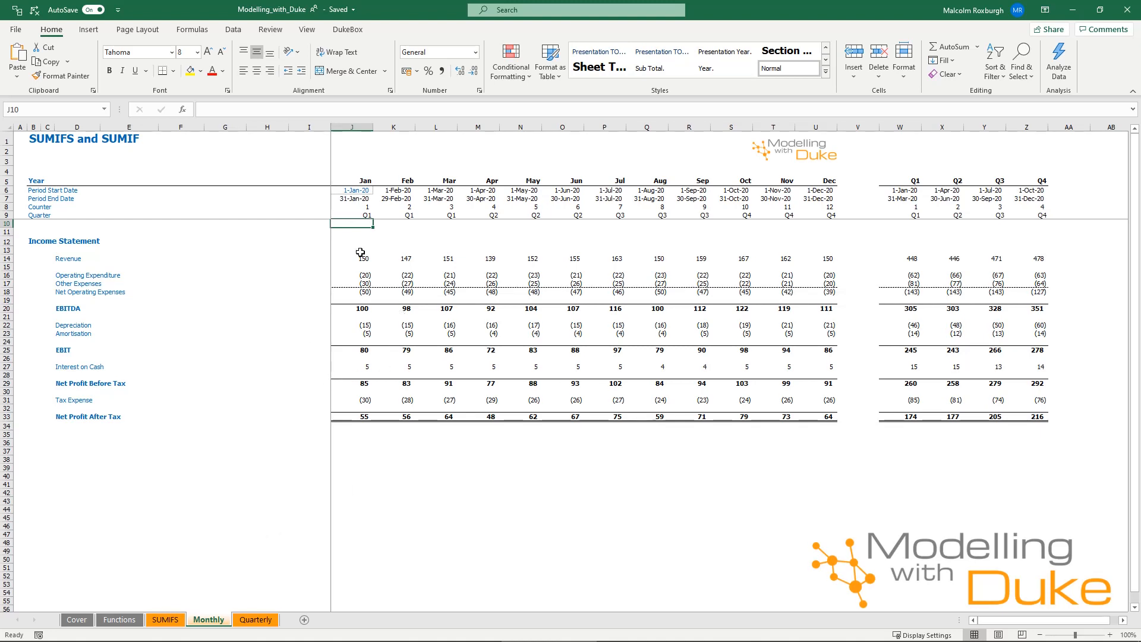
left_click_drag(361, 253, 830, 257)
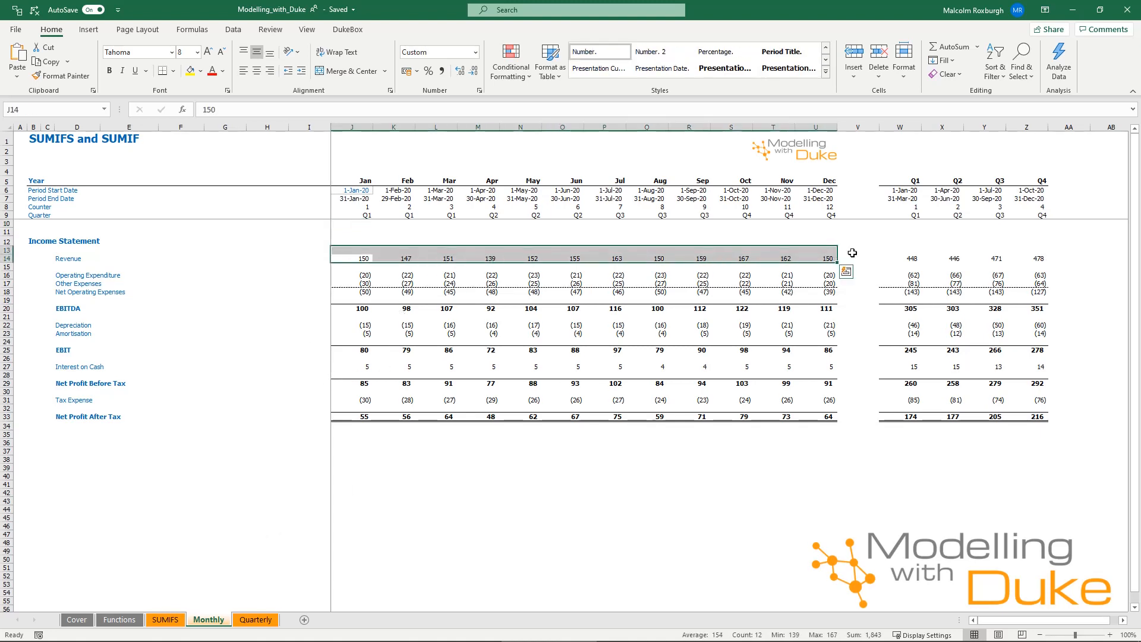
left_click(906, 257)
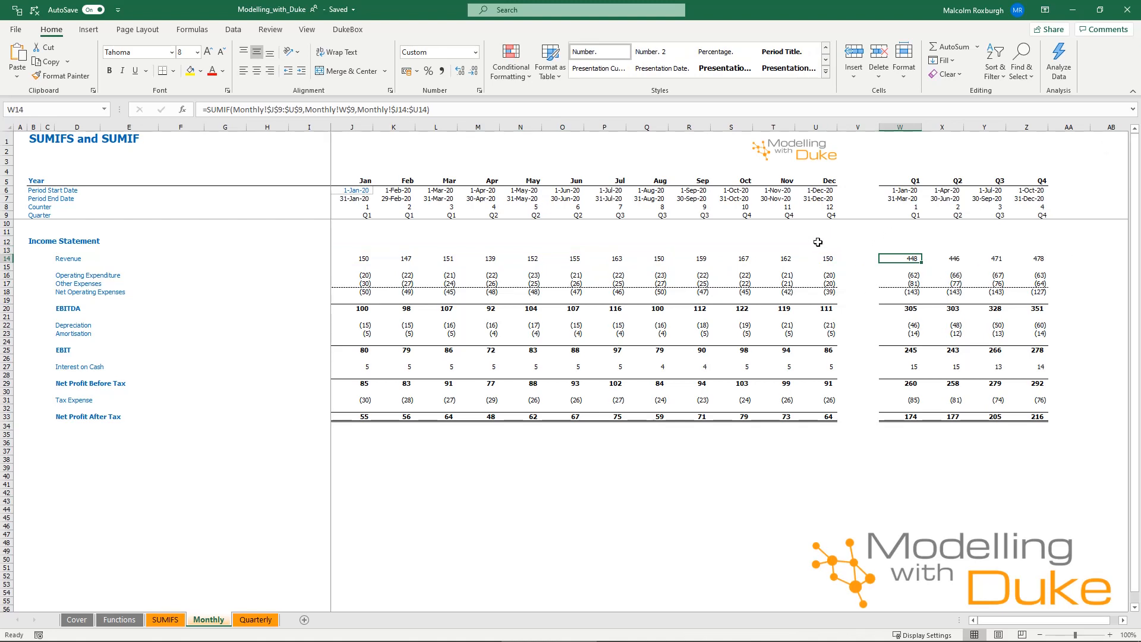
double_click(903, 260)
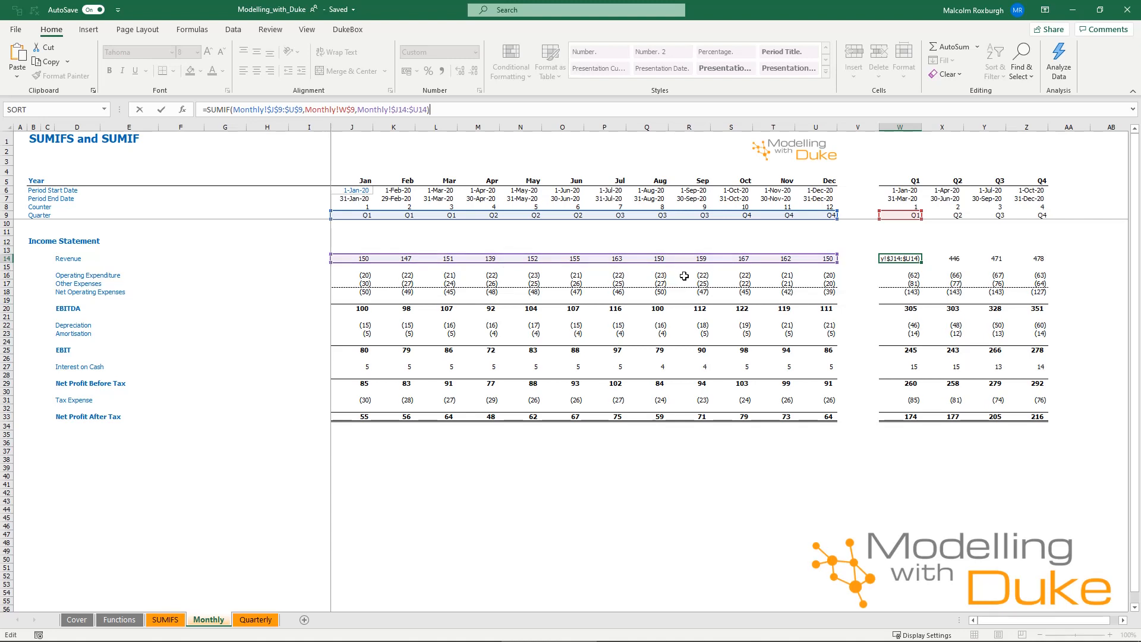
key("ctrl+Return")
Examine the ranges used by the SUMIFS formula for Q1 operating expenditure in W16
left_click(911, 276)
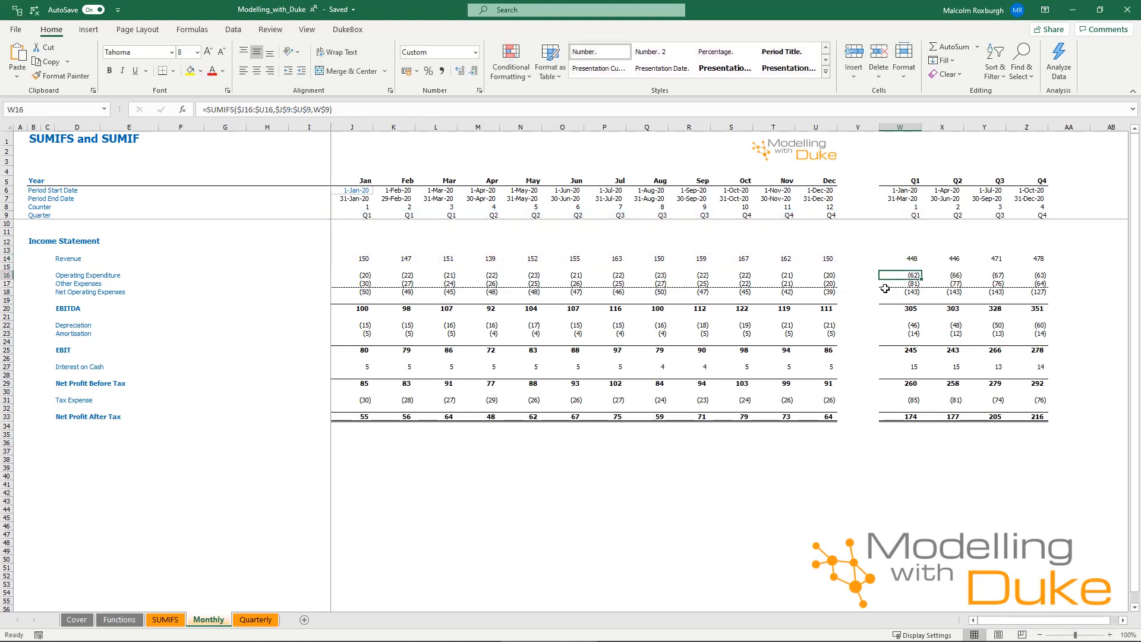
key("F2")
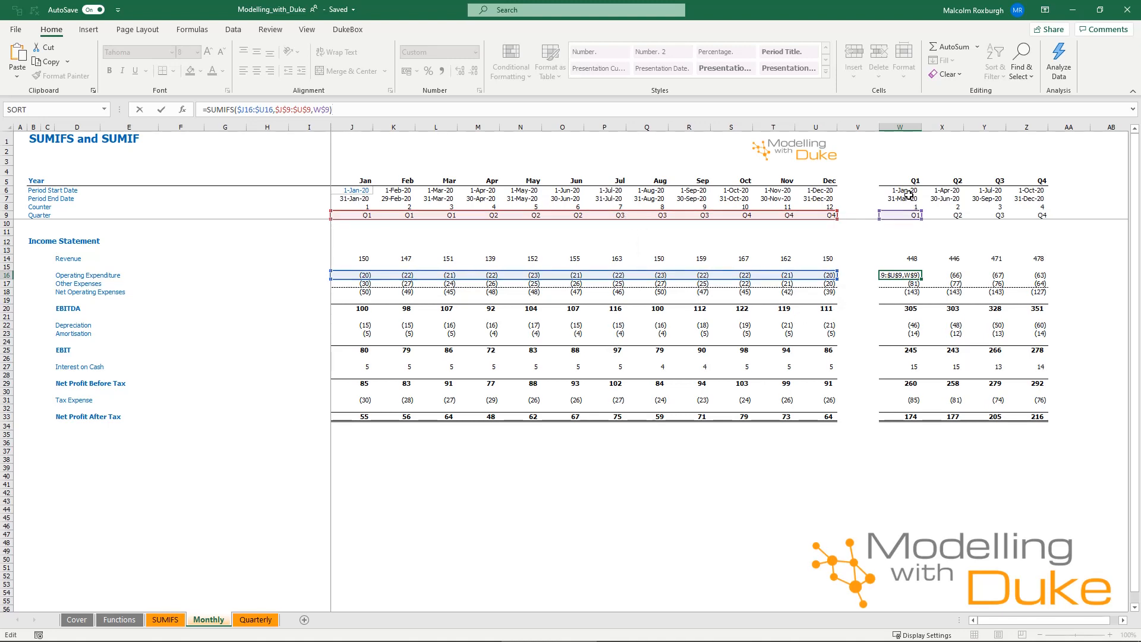
key("ctrl+Return")
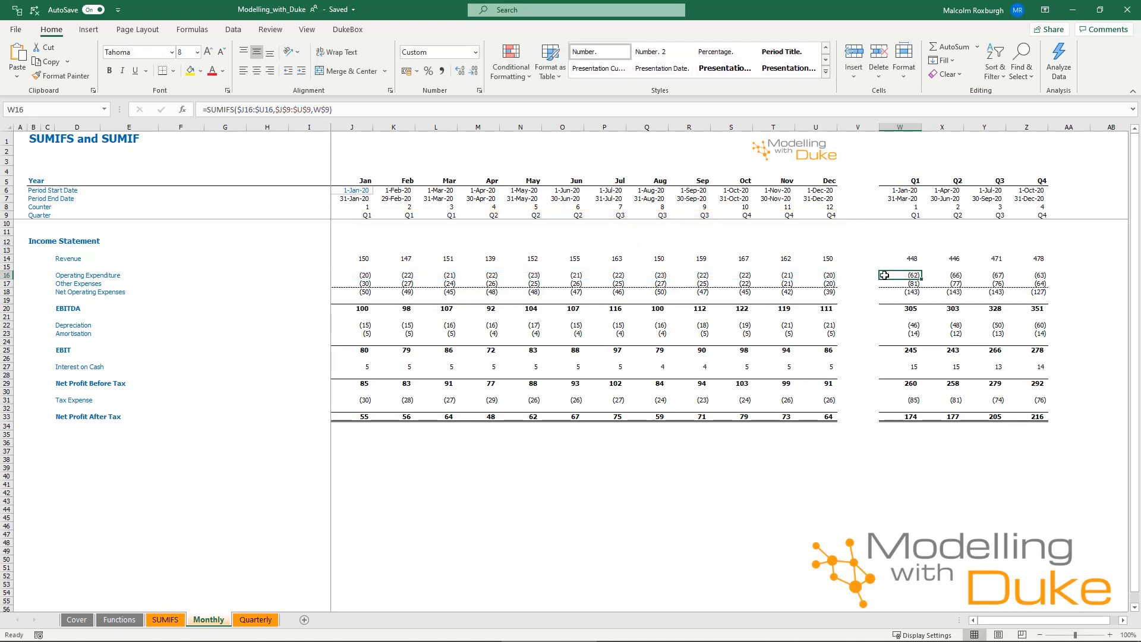
Trace the cells that feed the Q1 revenue formula in W14 and the Q1 operating expenditure formula in W16
left_click(899, 257)
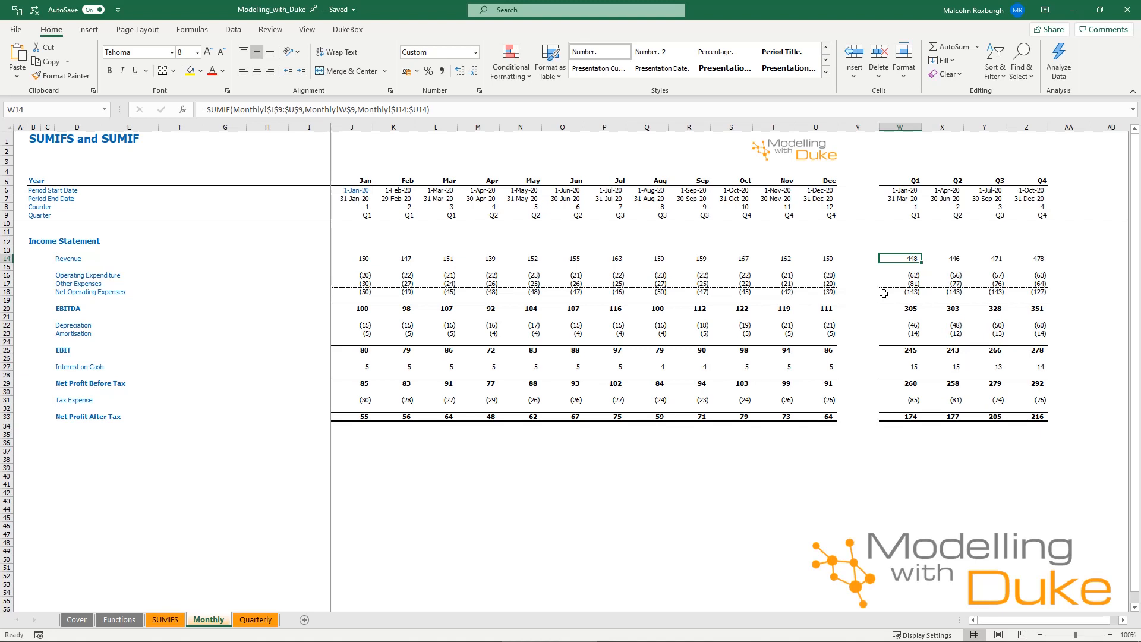
key("ctrl+bracketleft")
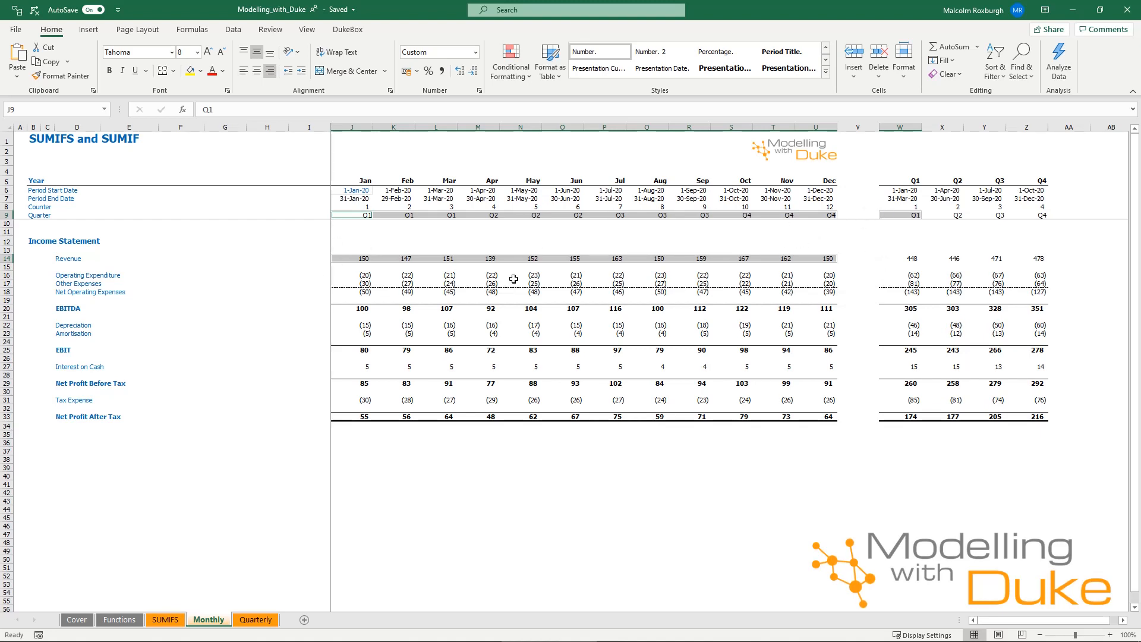
left_click(913, 275)
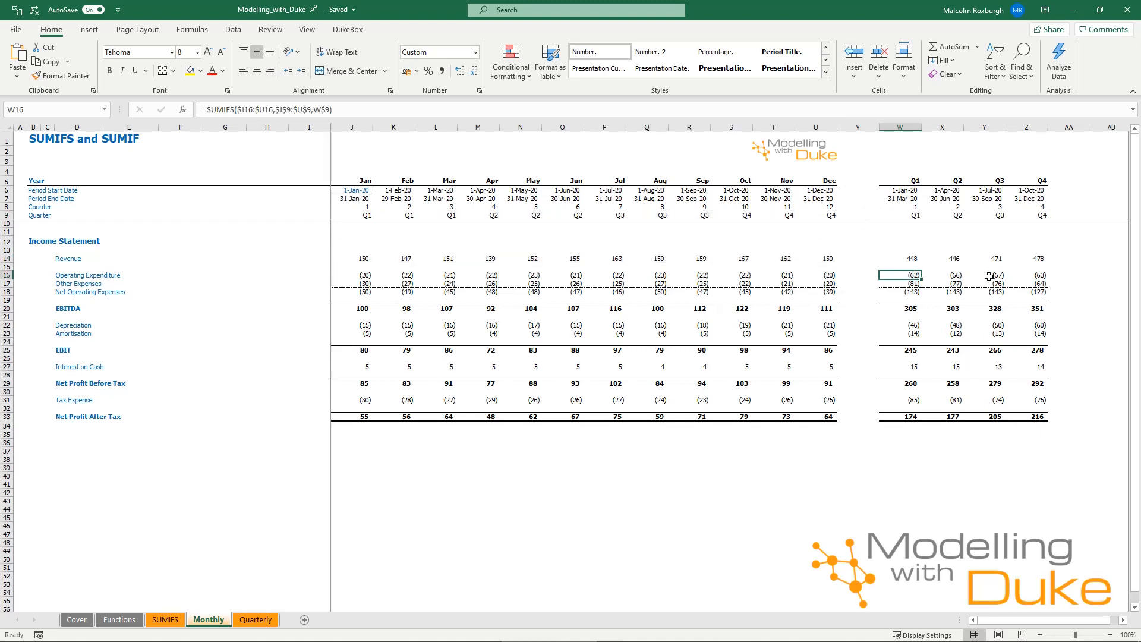
key("ctrl+bracketleft")
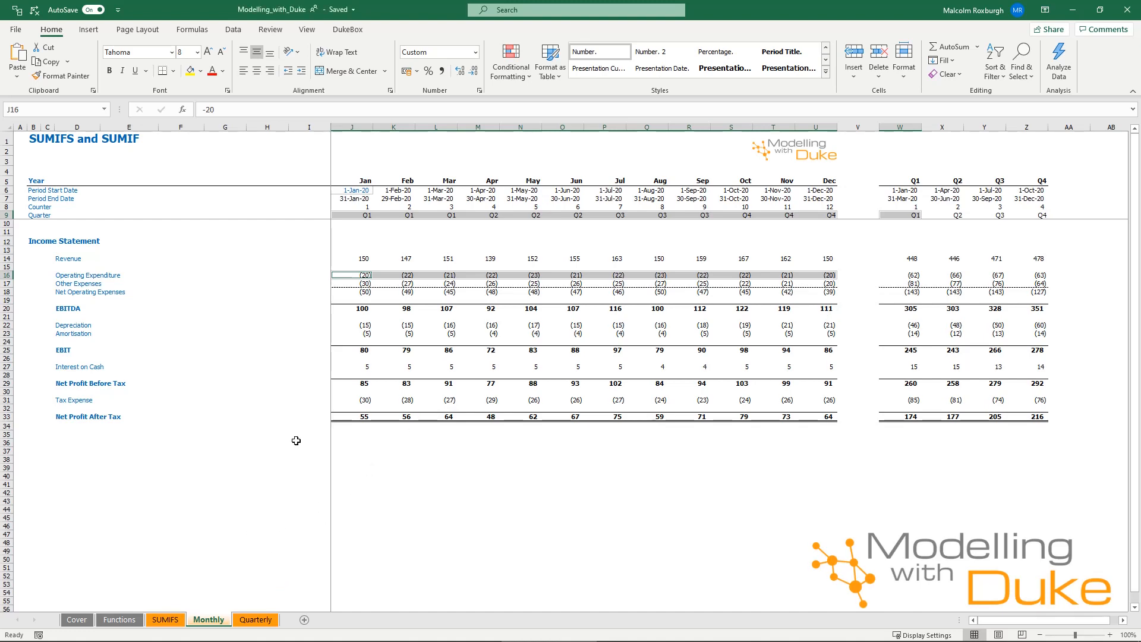
left_click(550, 458)
Review the Q1 revenue SUMIF formula in J14 on the Quarterly sheet and trace its source range on the Monthly sheet
left_click(256, 620)
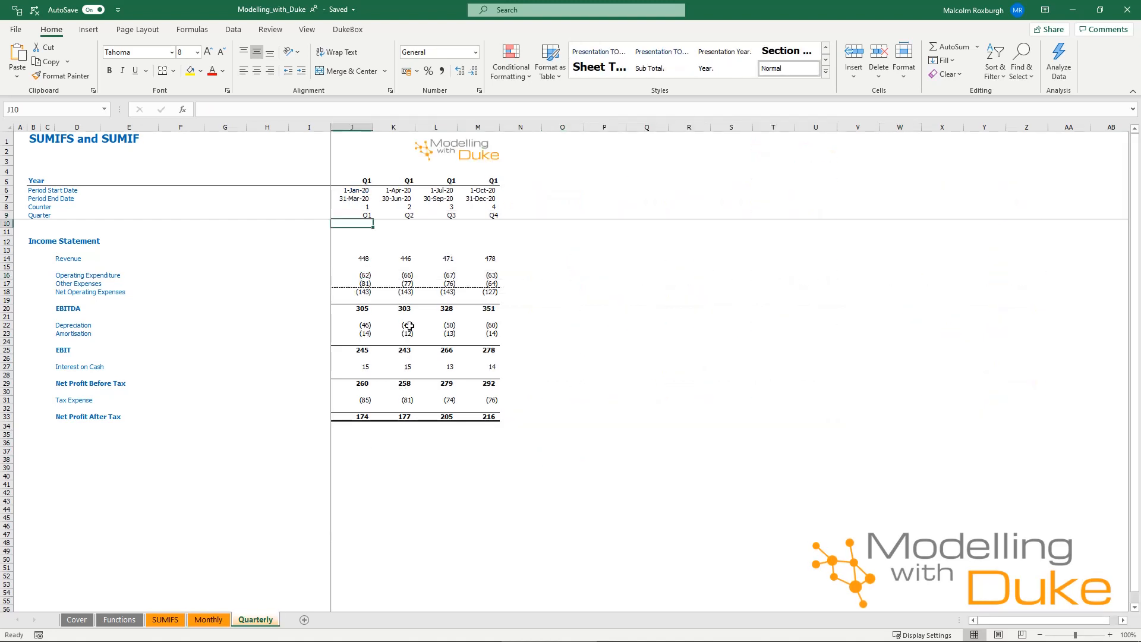
left_click(361, 261)
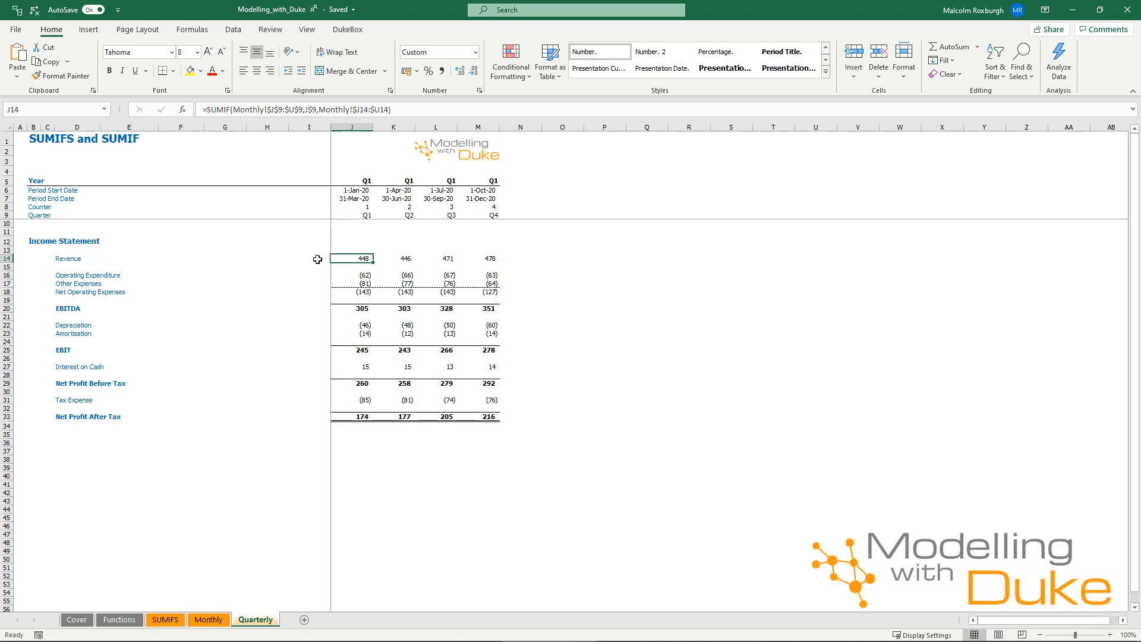
key("ctrl+bracketleft")
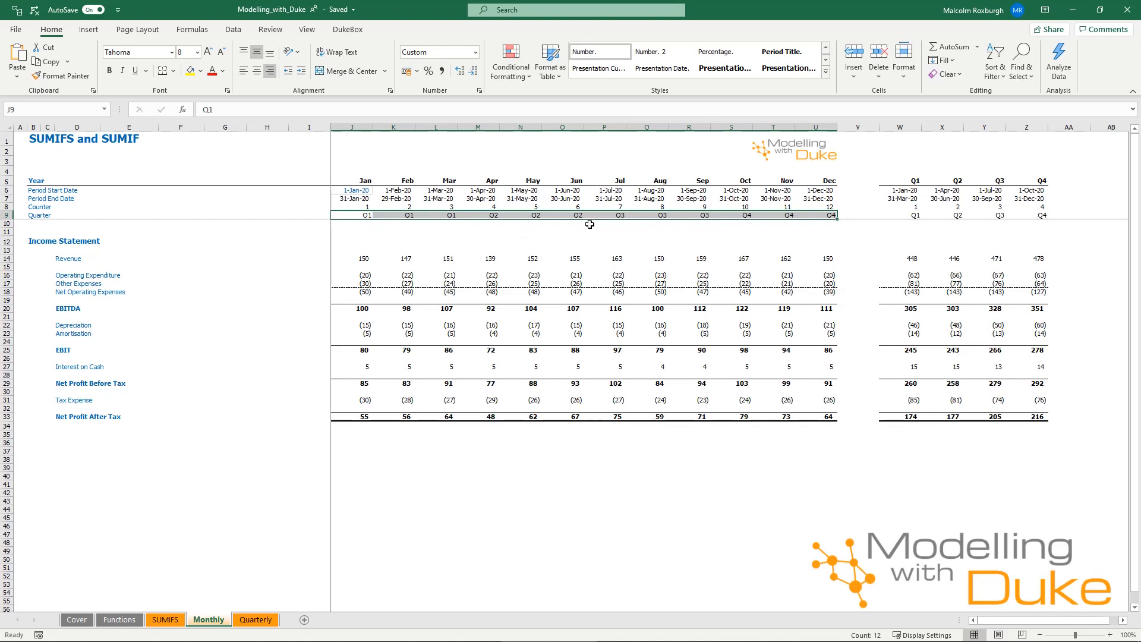
Review the Q1 operating expenditure SUMIFS formula in J16 on the Quarterly sheet and trace its source cells on the Monthly sheet
left_click(243, 620)
left_click(353, 277)
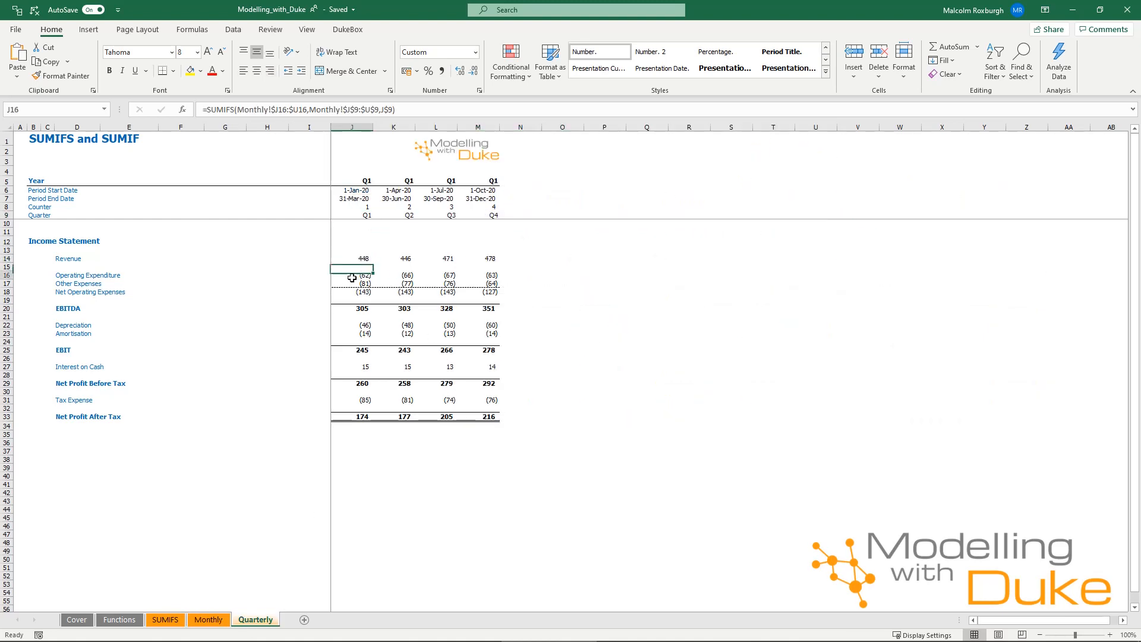
key("ctrl+bracketleft")
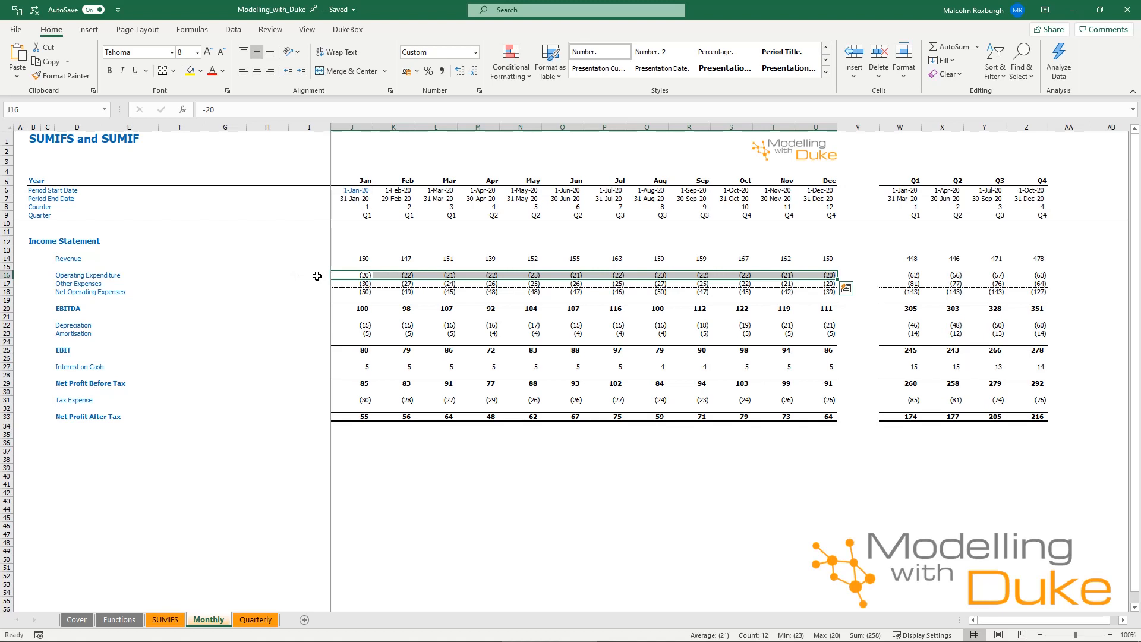
left_click(256, 619)
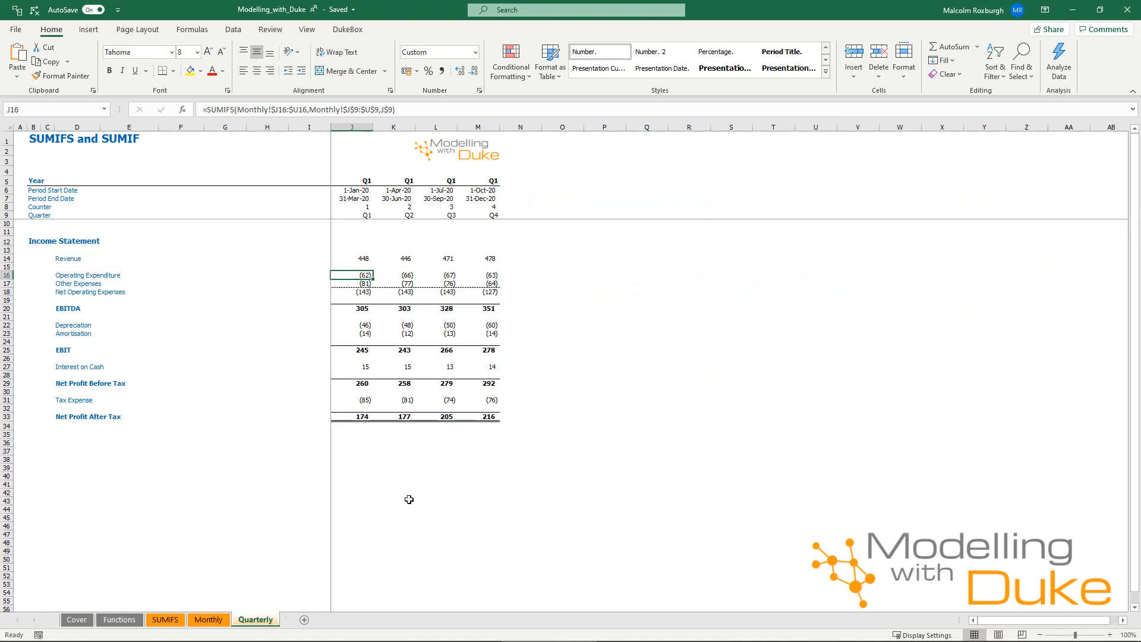
left_click_drag(284, 232, 286, 429)
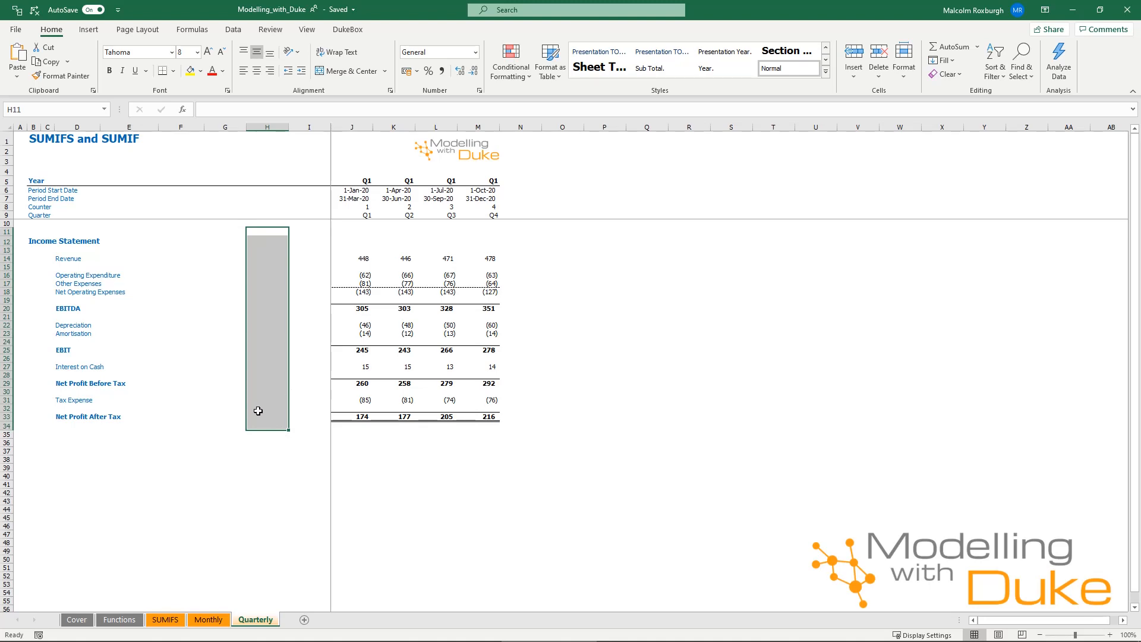
key("ctrl+9")
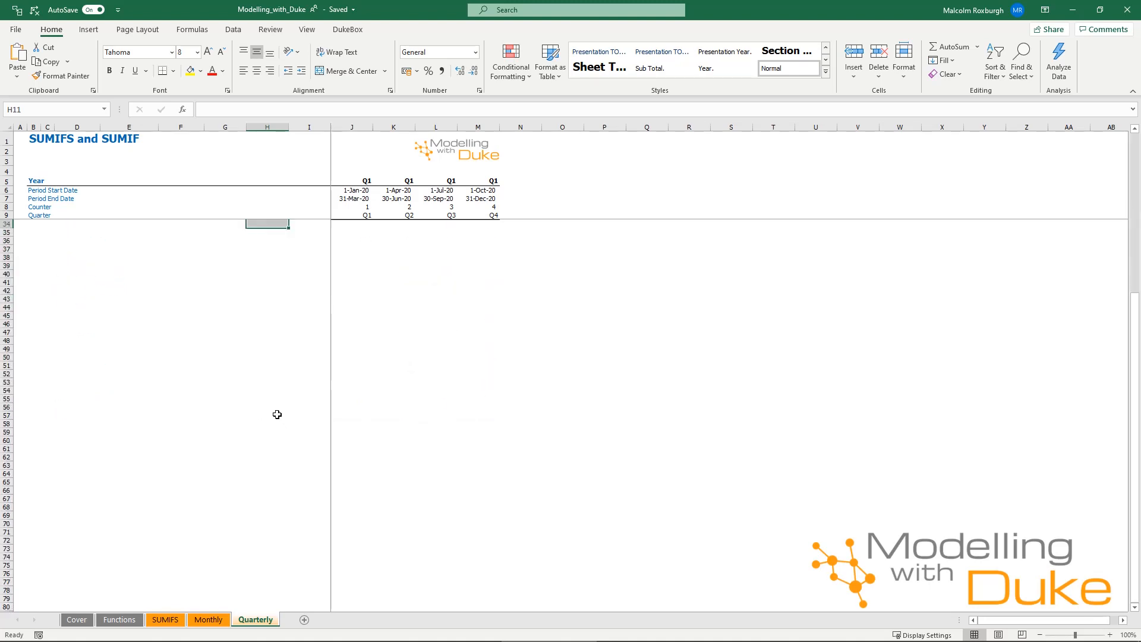
scroll(282, 416, "down", 20)
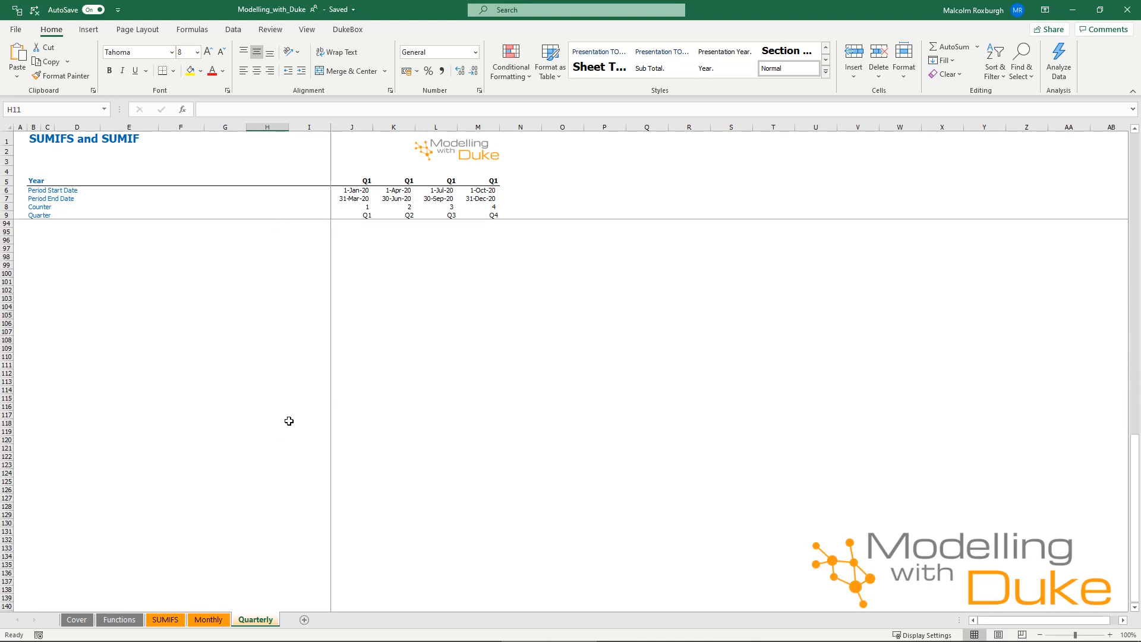
scroll(289, 421, "down", 12)
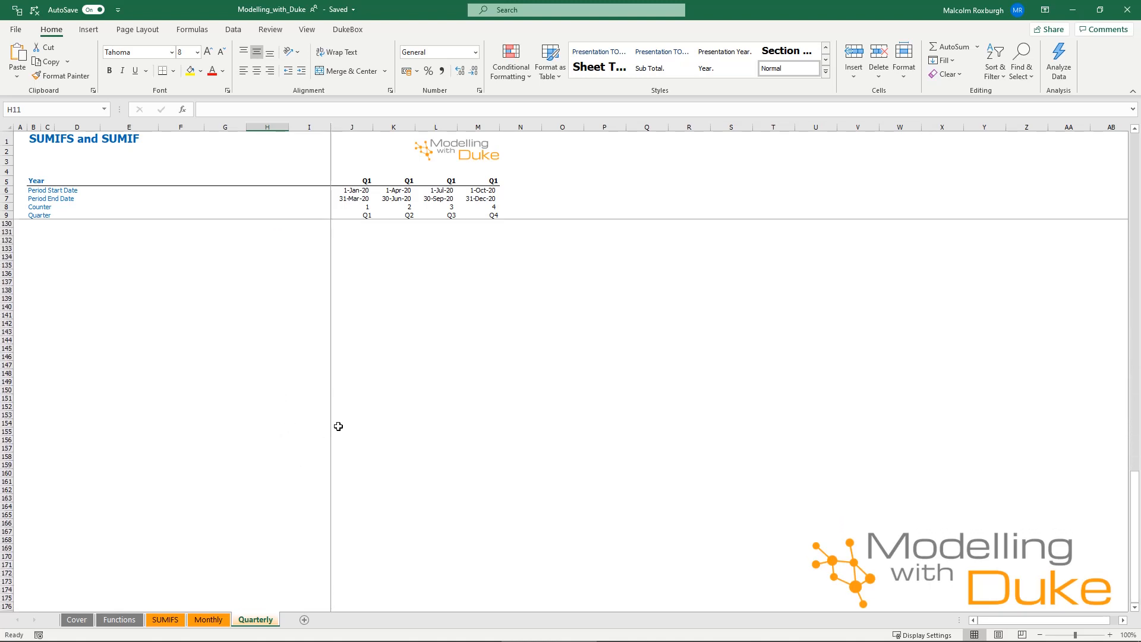
scroll(320, 413, "up", 10)
left_click_drag(310, 198, 390, 275)
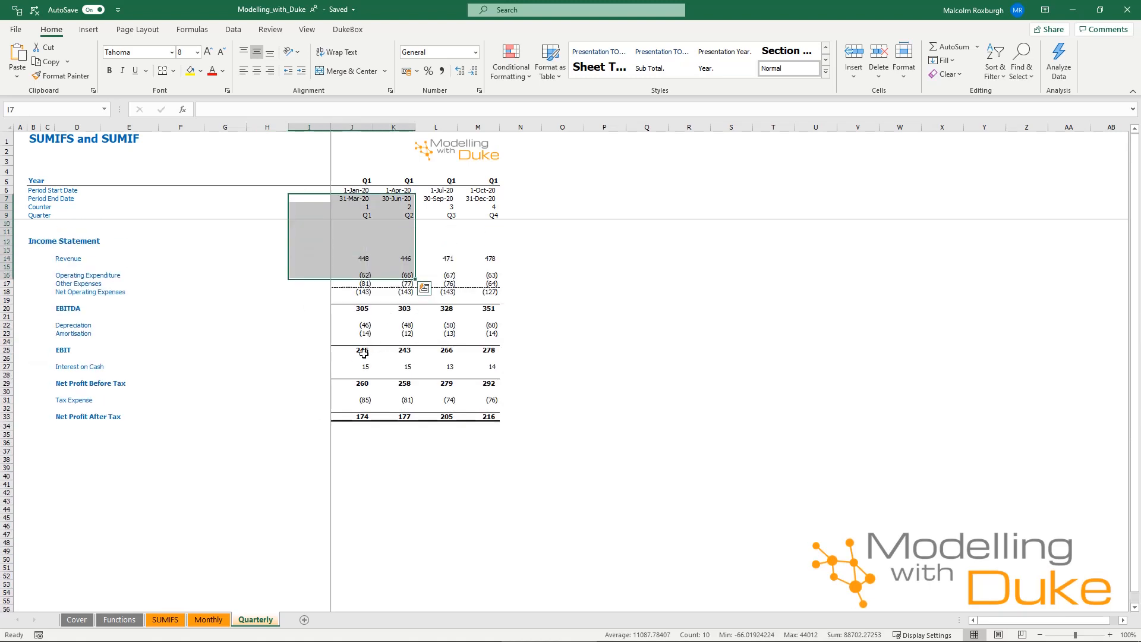
Review the Q1 interest on cash formula in J27, and trace the J16 SUMIFS to its sum range and quarter labels on the Monthly sheet
left_click(358, 367)
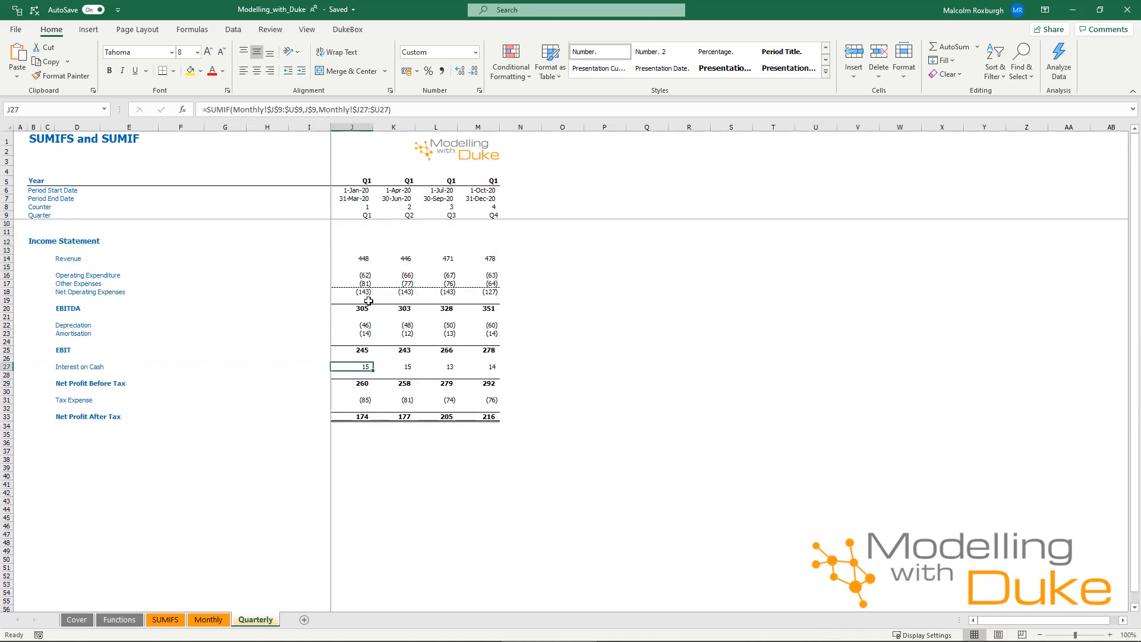
left_click(365, 276)
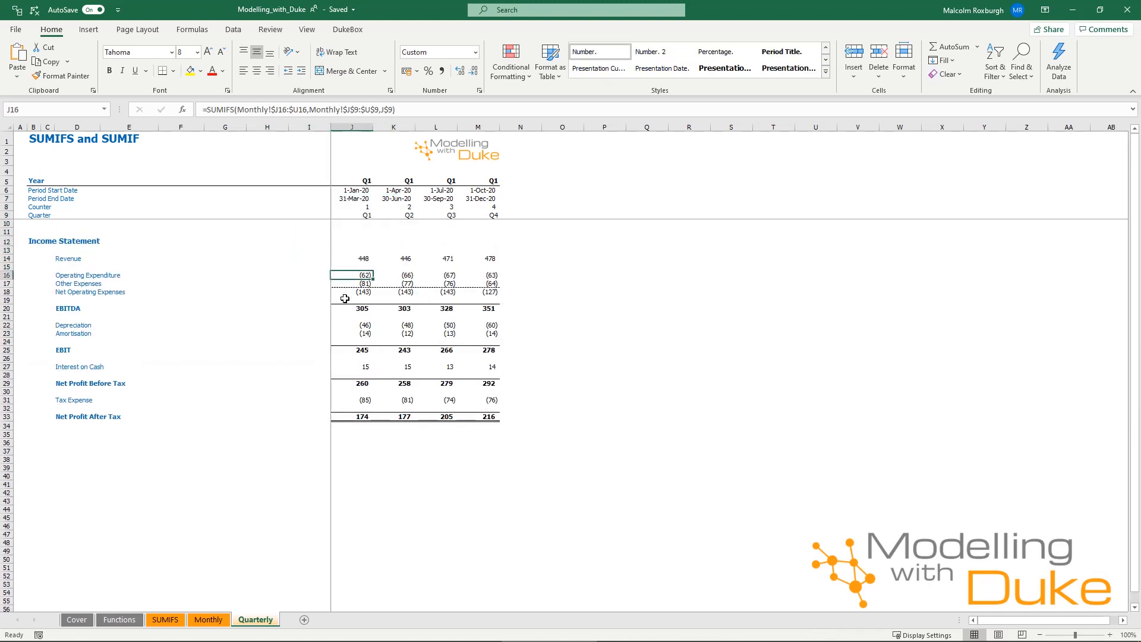
key("ctrl+bracketleft")
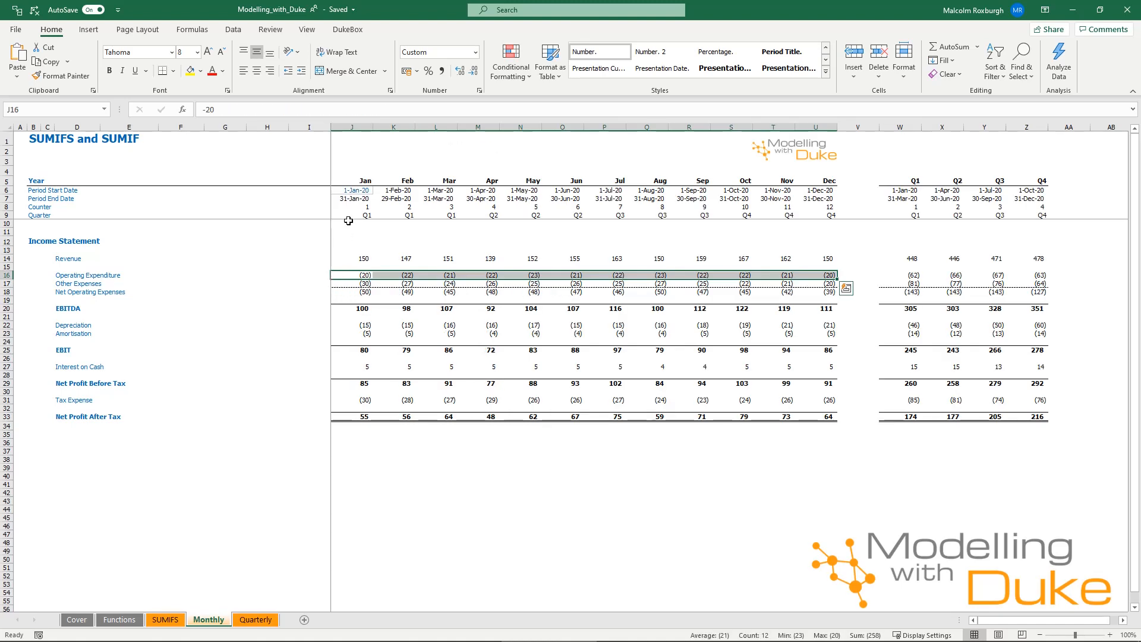
left_click_drag(351, 216, 813, 215)
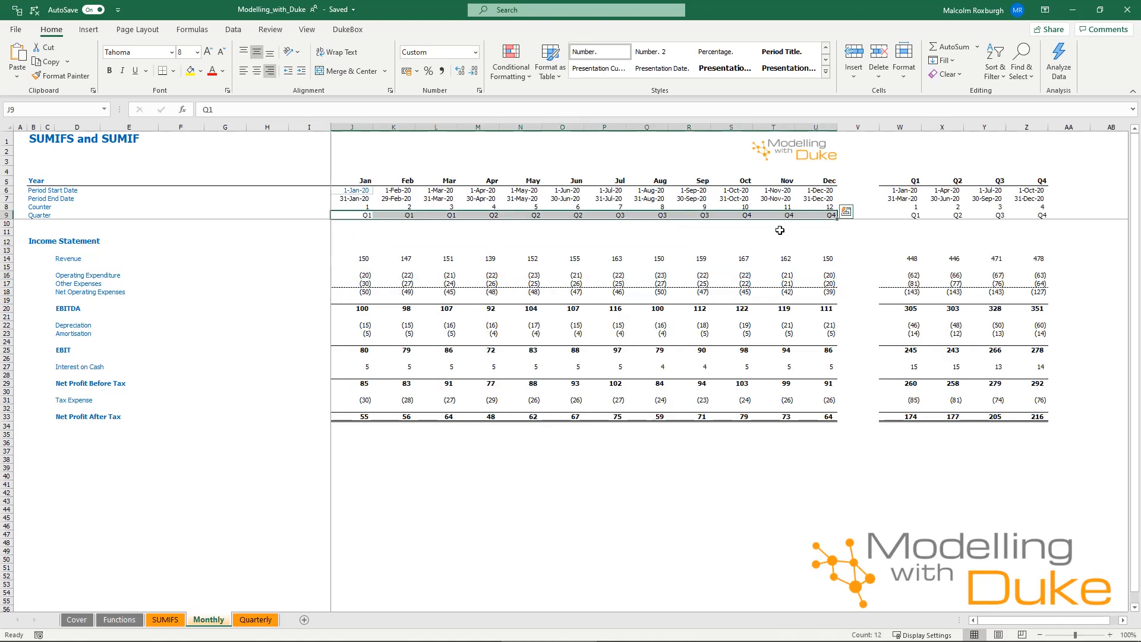
Compare the SUMIFS formula in J16 on the Quarterly sheet with the counter and quarter rows on the Monthly sheet
left_click(239, 619)
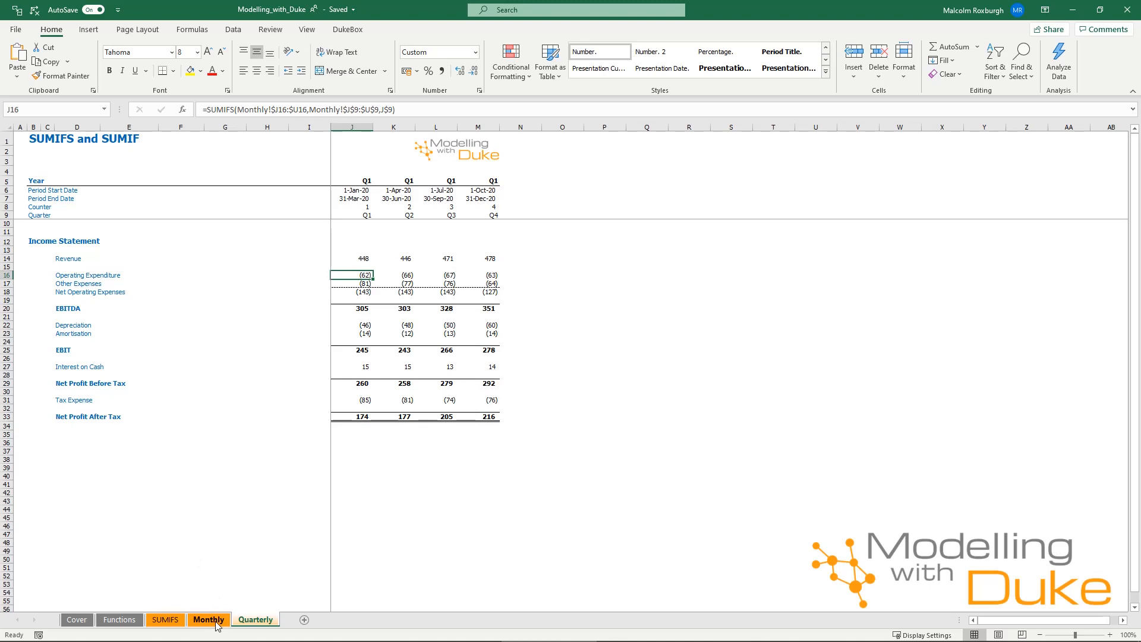
left_click(215, 621)
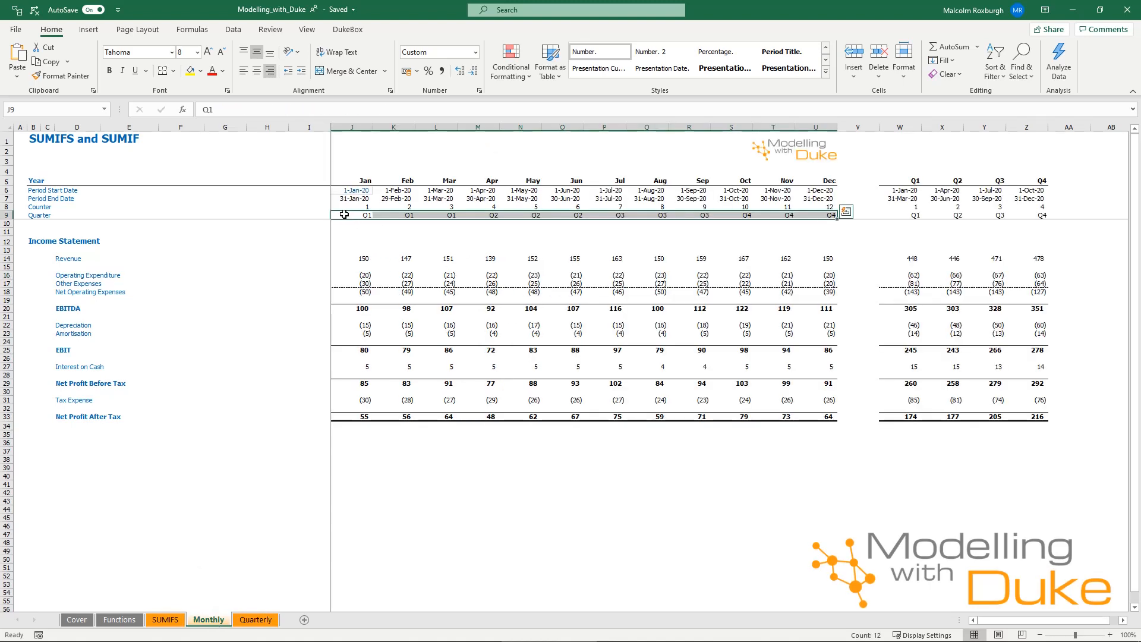
left_click_drag(350, 217, 654, 208)
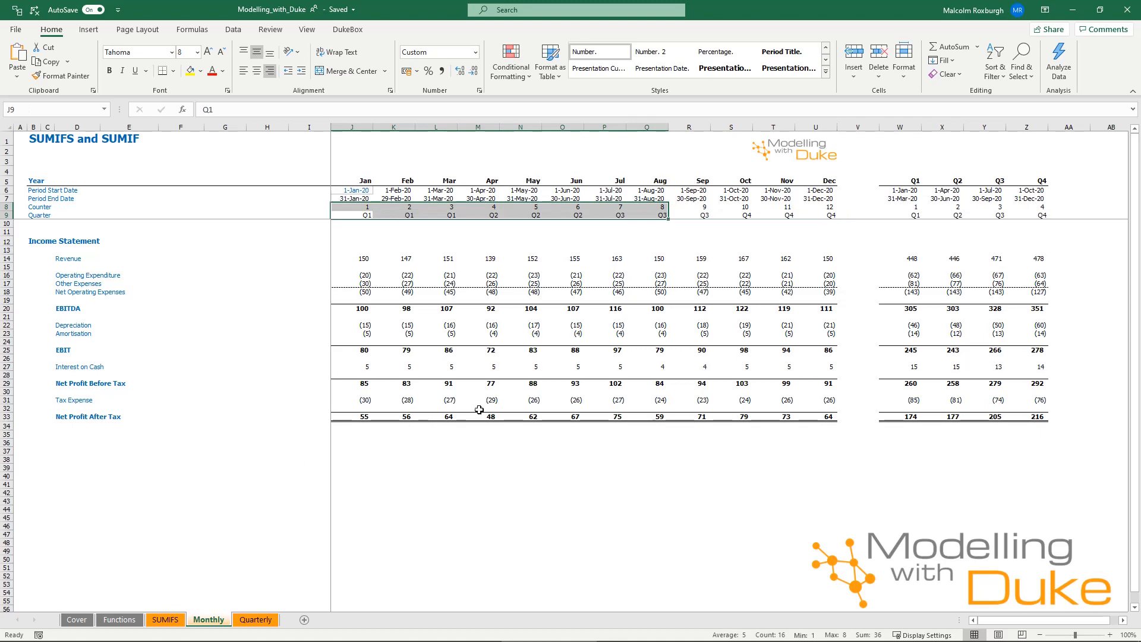
left_click(243, 621)
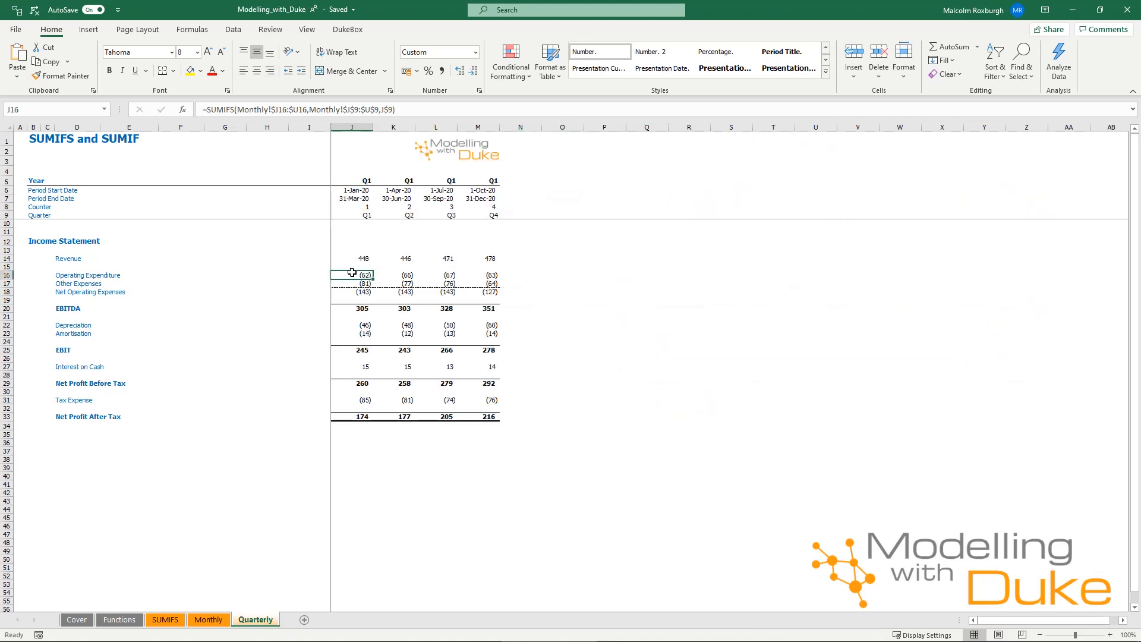
Trace J16 back to the monthly operating expenditure in row 16, and examine the matching quarter criteria range J9:U9
key("ctrl+bracketleft")
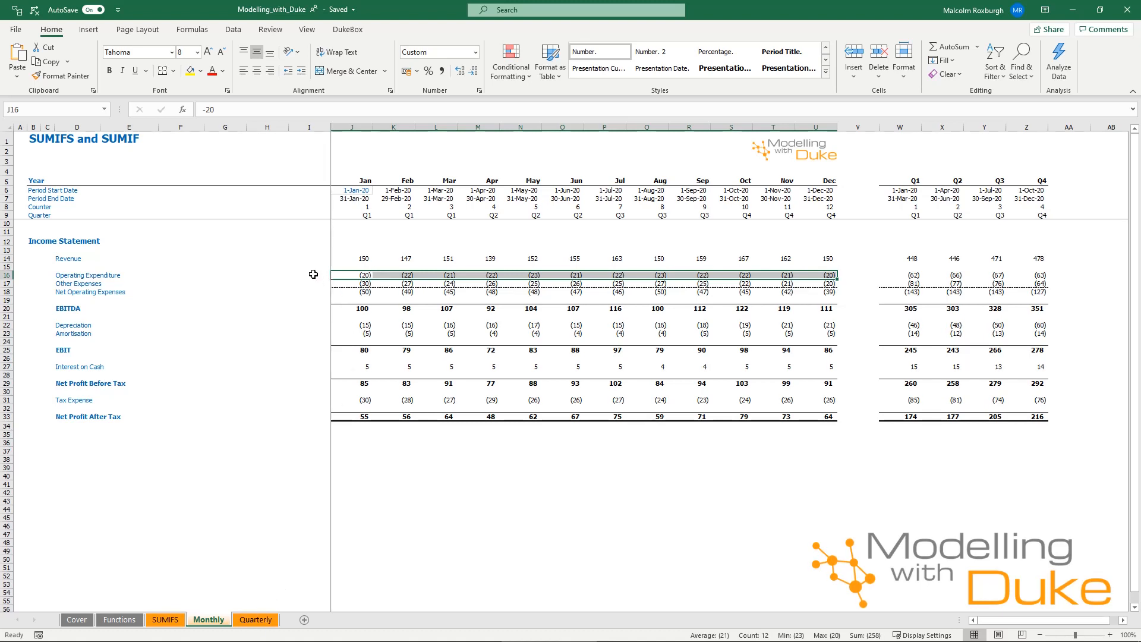
left_click_drag(315, 277, 773, 277)
left_click_drag(360, 218, 826, 215)
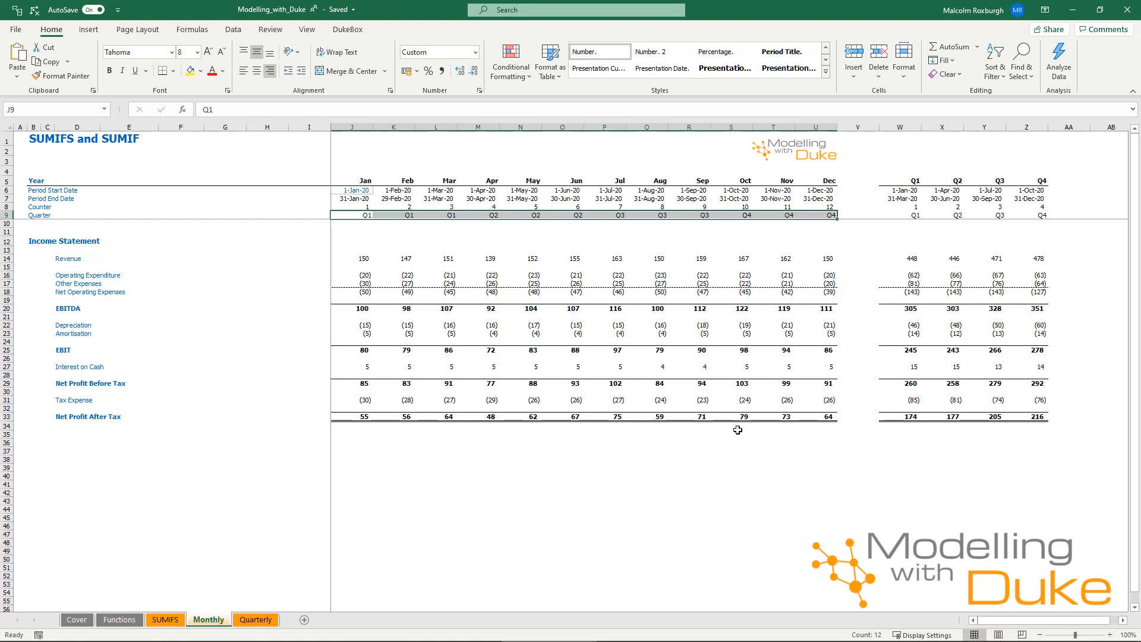